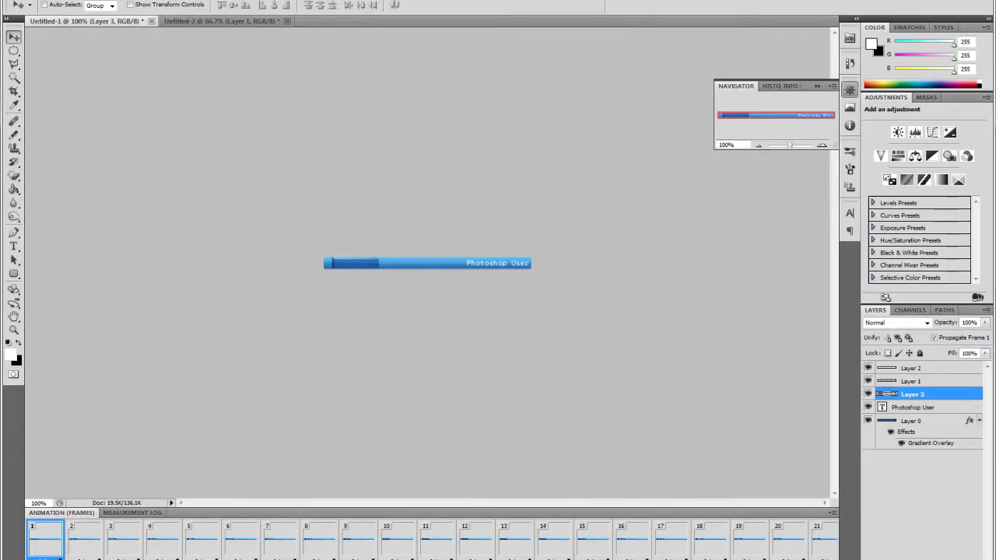
Step: Play back the finished userbar, then create a new 350 × 19 px document
key("space")
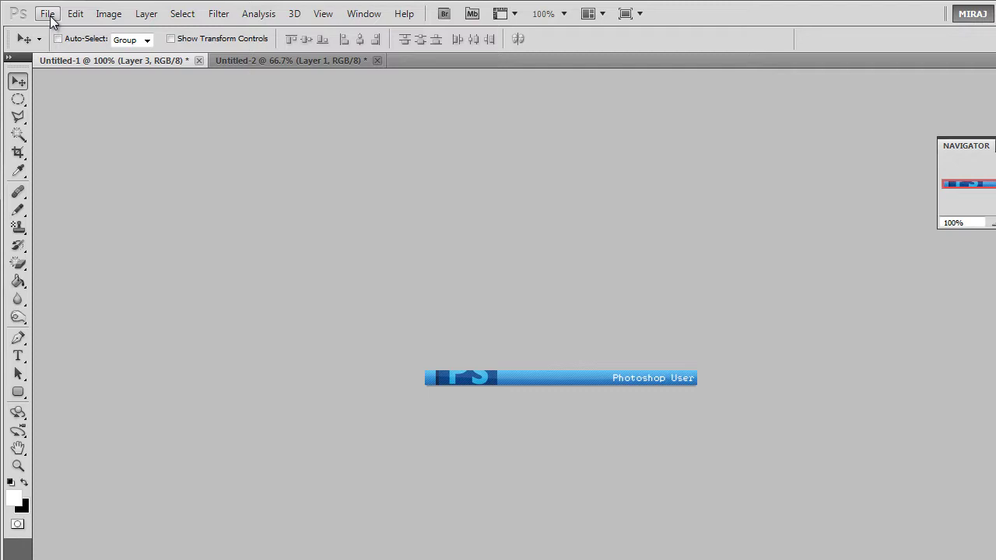
left_click(50, 16)
left_click(49, 26)
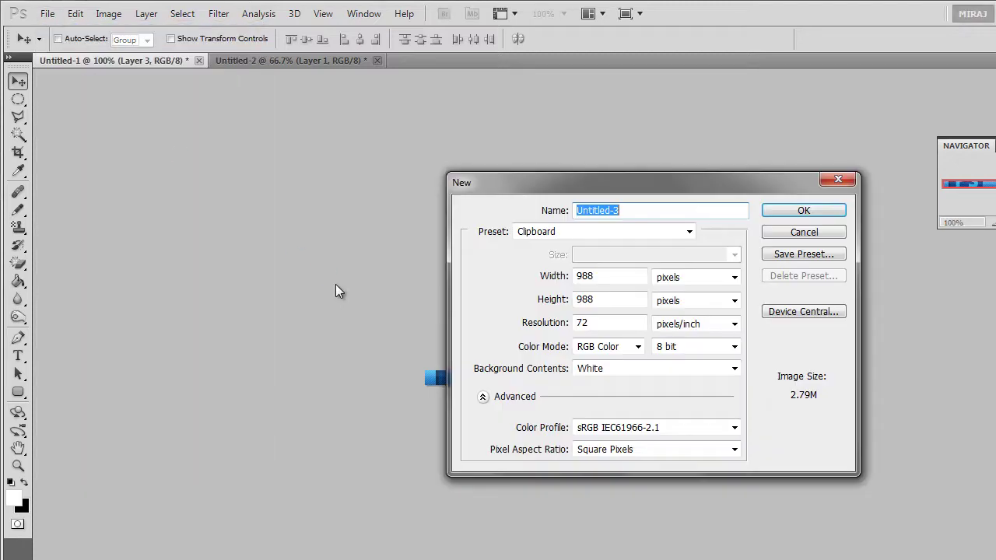
left_click(619, 300)
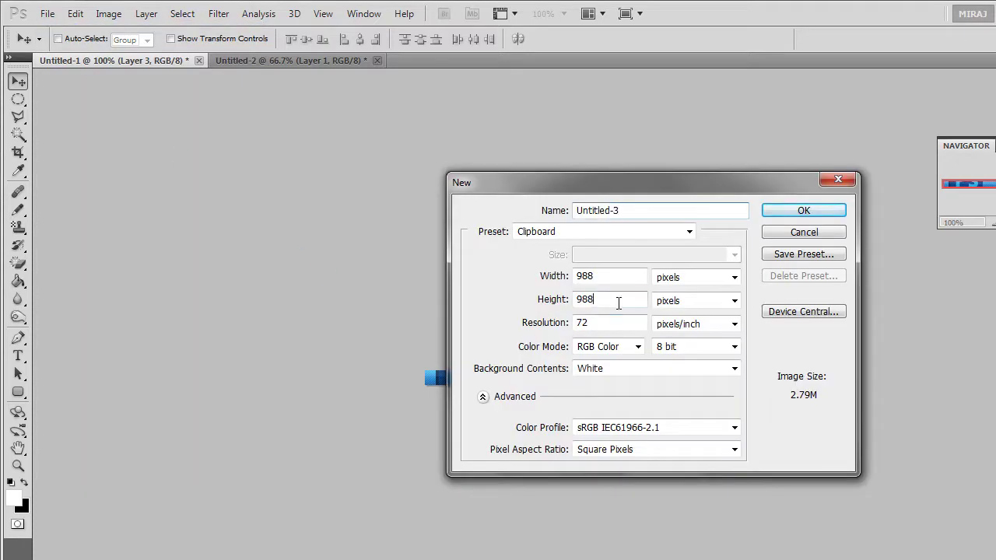
left_click_drag(619, 299, 527, 302)
type("2")
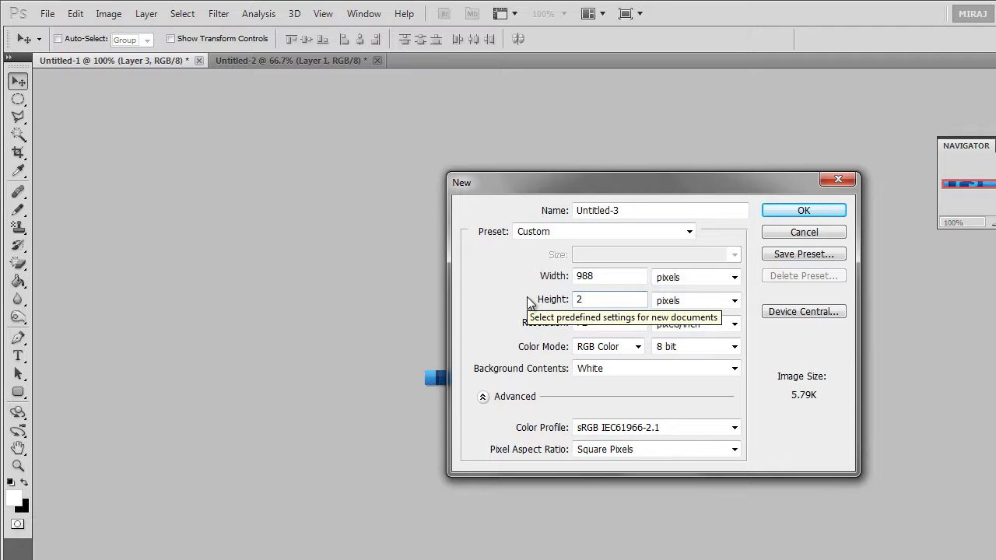
type("9")
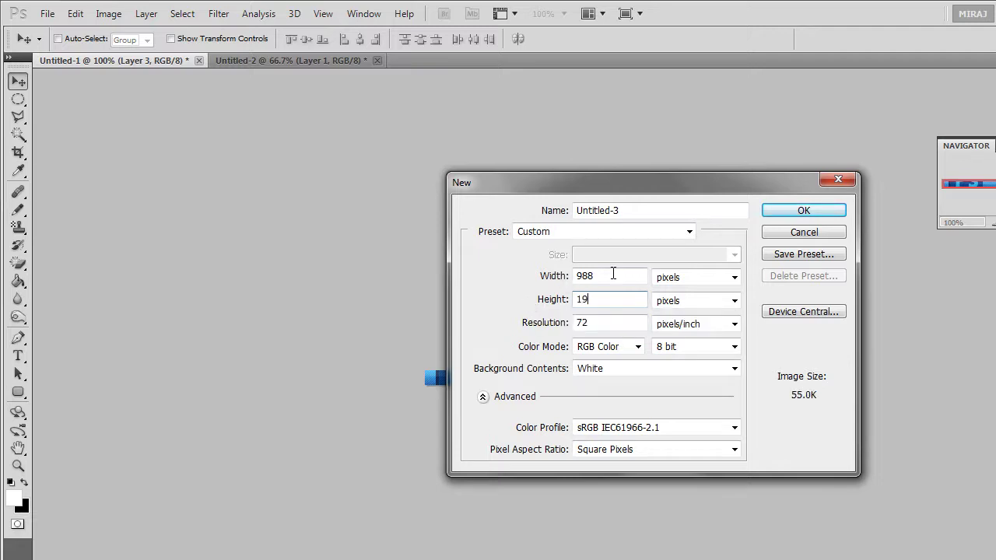
left_click_drag(614, 274, 509, 270)
type("350")
key("Return")
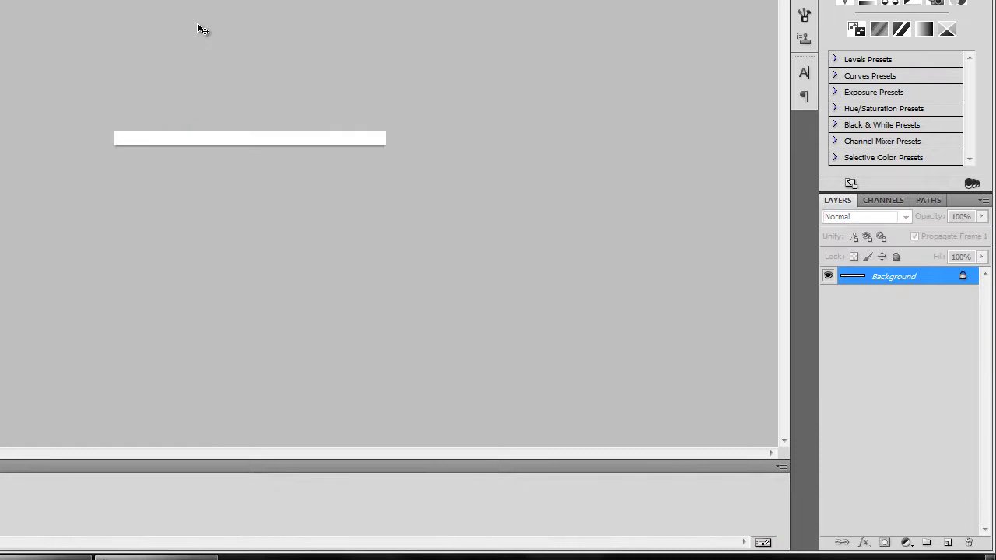
Step: Close the Animation and Measurement Log panels through their panel menus
left_click(781, 466)
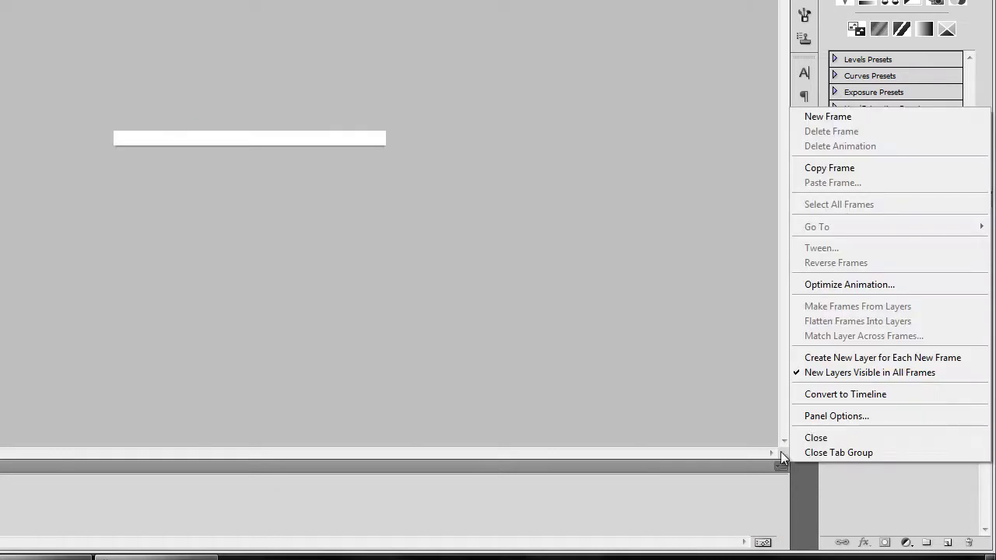
left_click(804, 440)
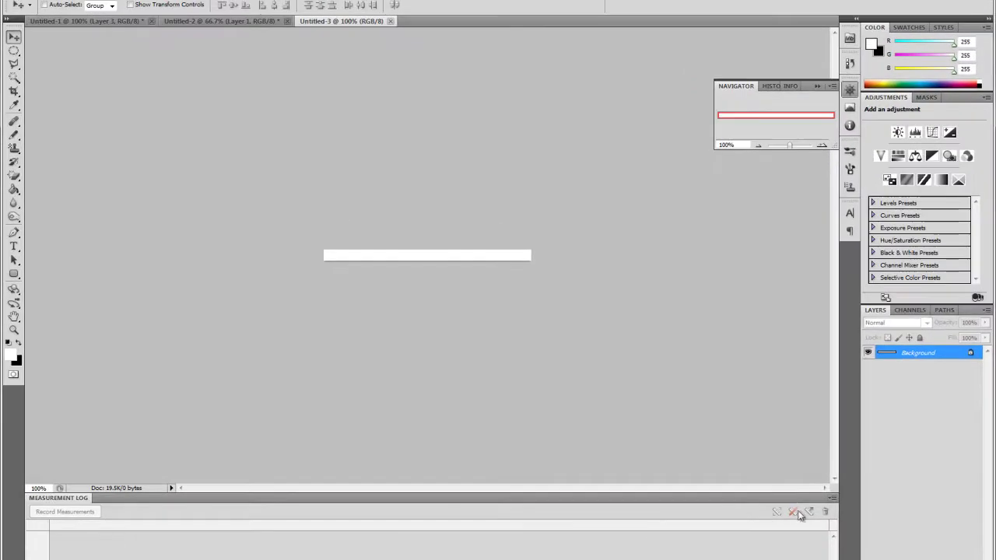
left_click(833, 499)
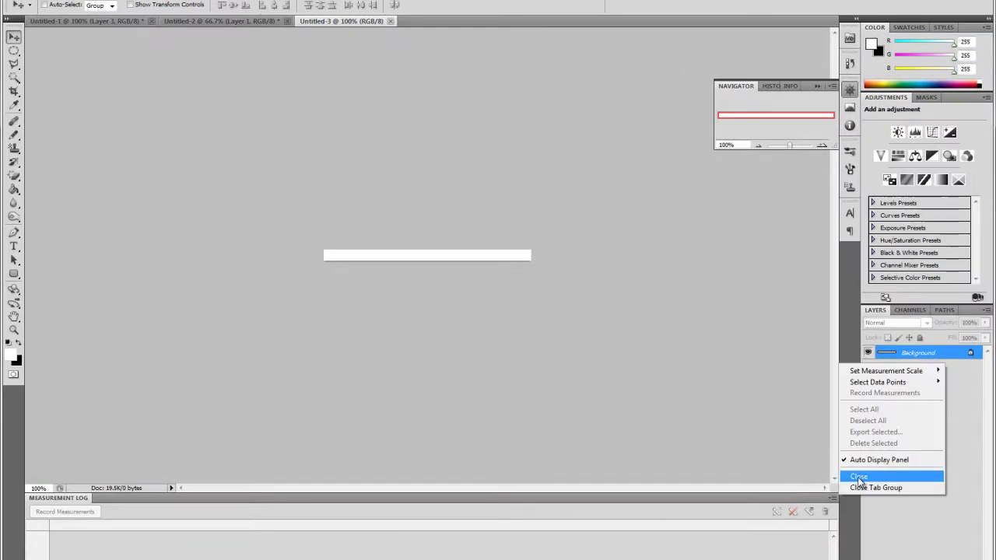
left_click(858, 477)
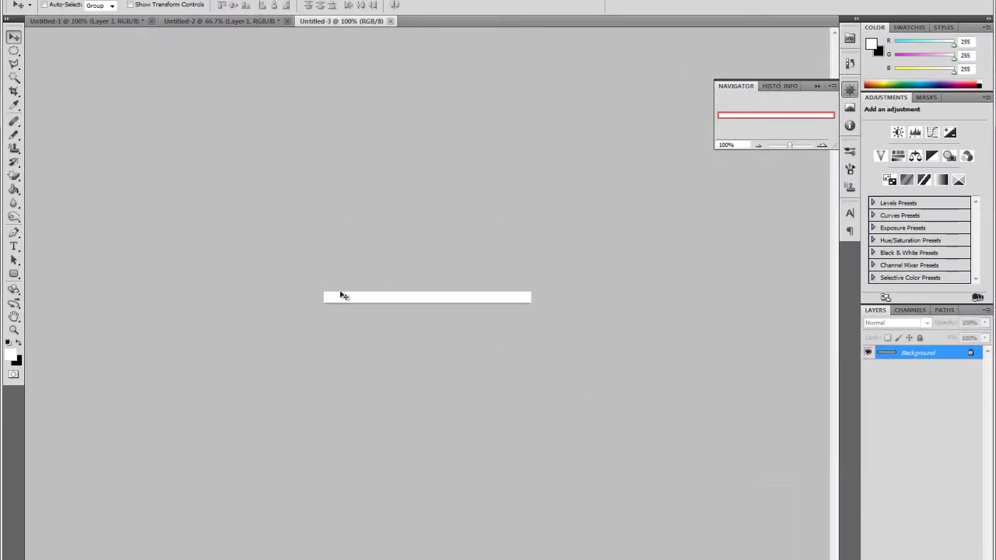
Step: Convert the Background into a regular layer named Layer 0
right_click(917, 354)
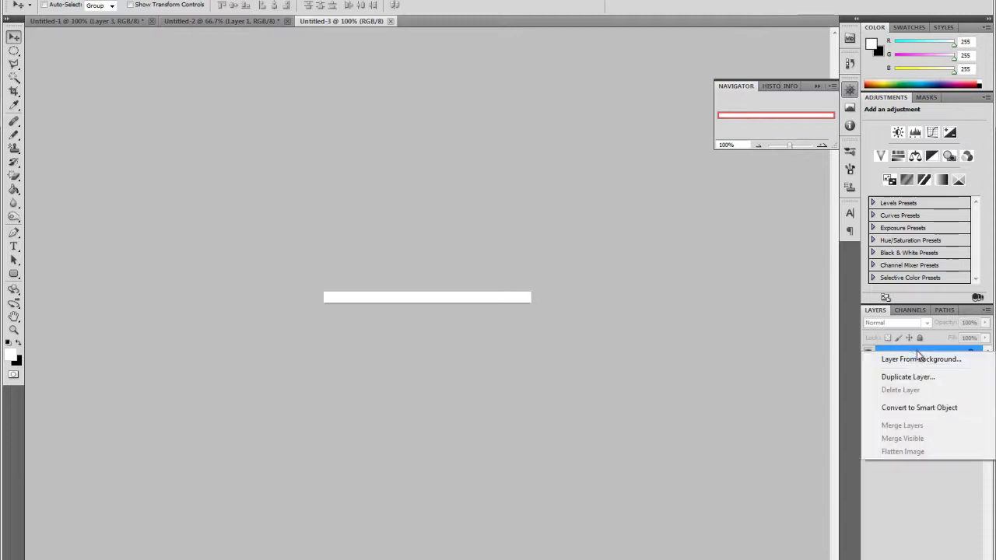
left_click(915, 361)
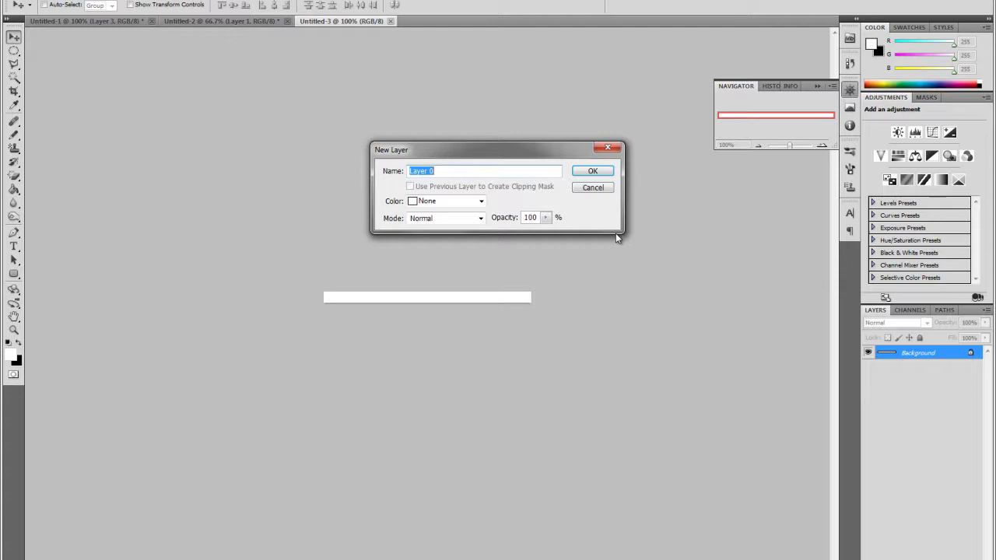
left_click(593, 172)
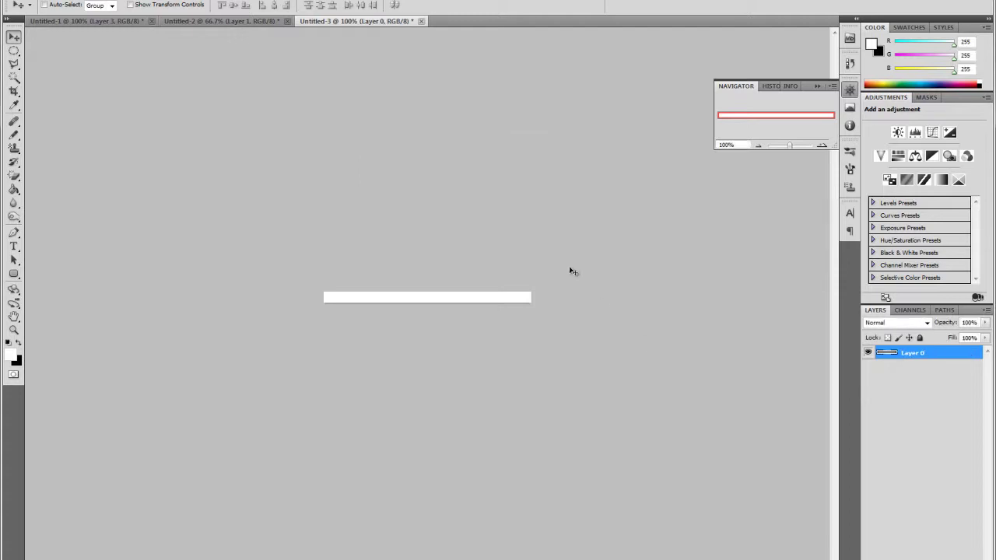
Step: Sample light blue as foreground and dark blue #2568b2 as background from the Ps logo
left_click(211, 23)
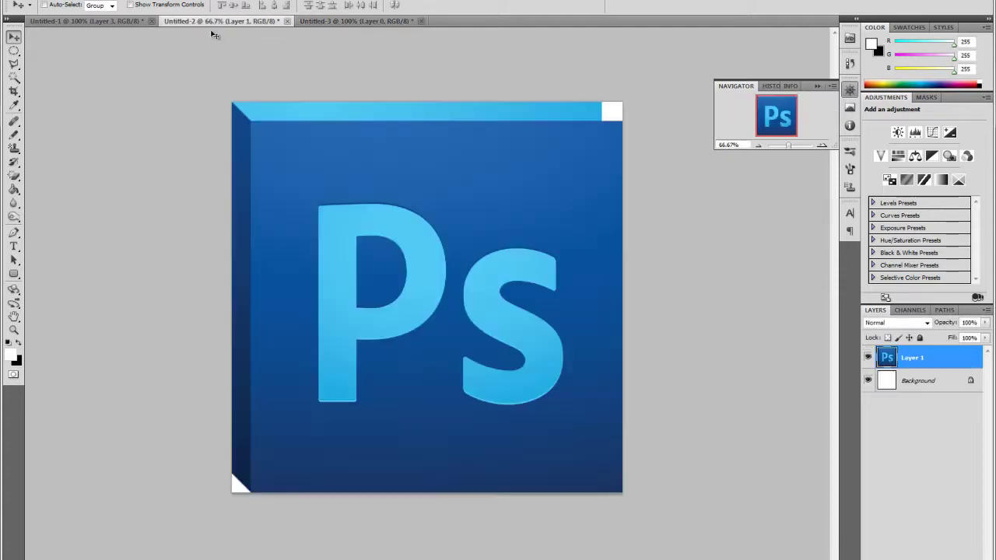
left_click(10, 355)
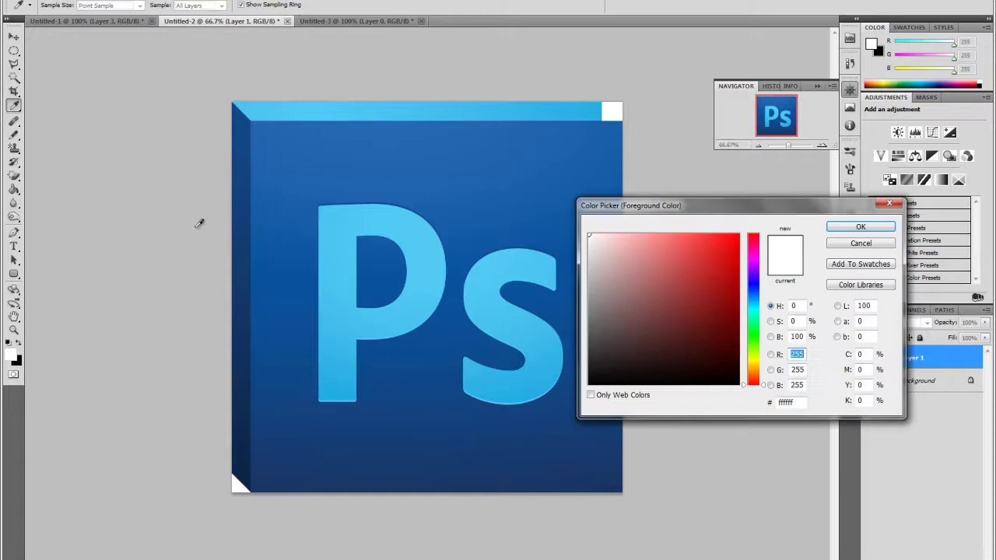
left_click(375, 115)
left_click(860, 227)
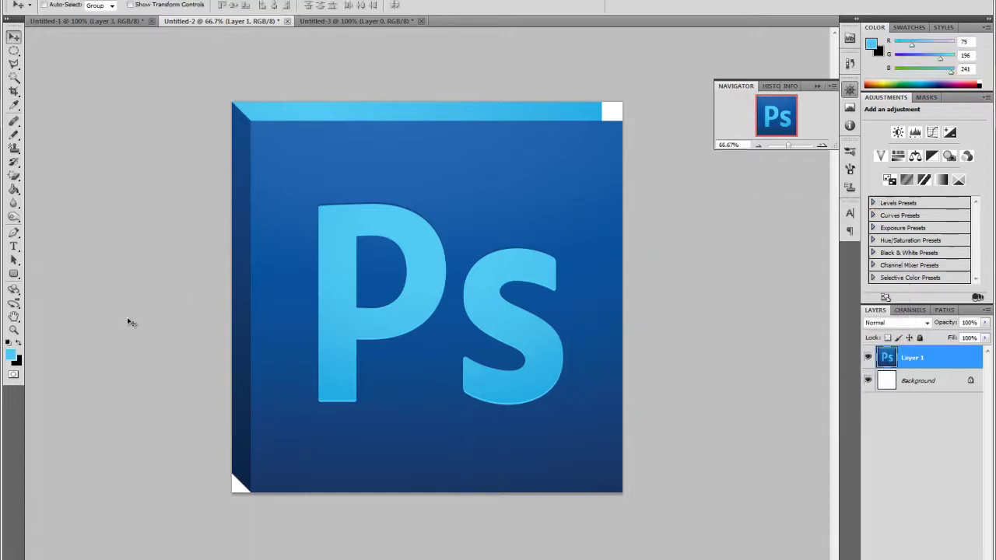
left_click(17, 361)
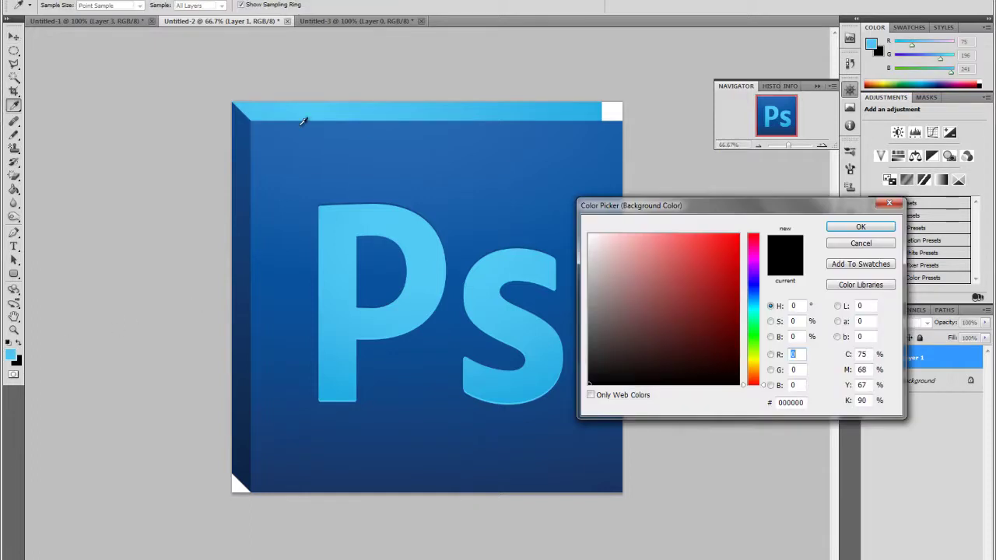
left_click(304, 122)
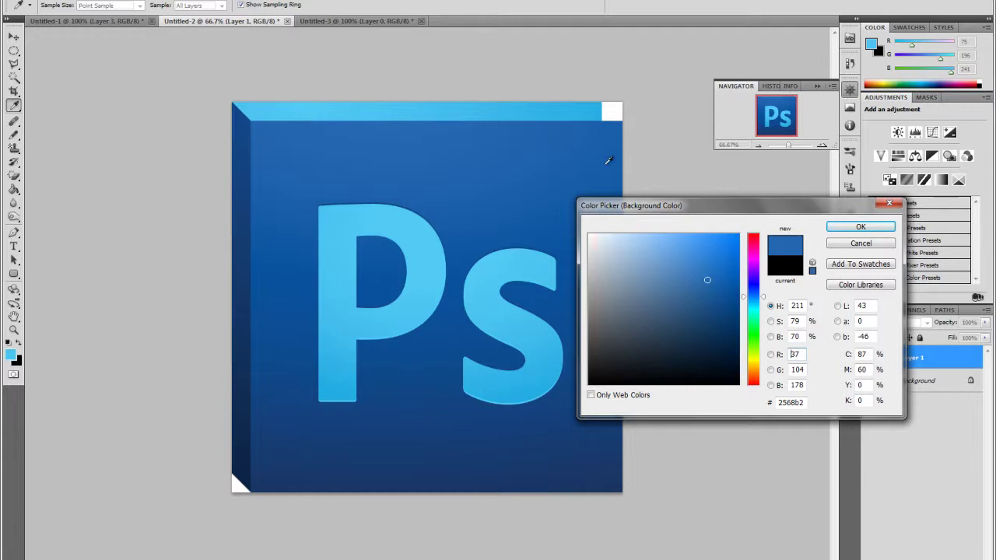
left_click(861, 227)
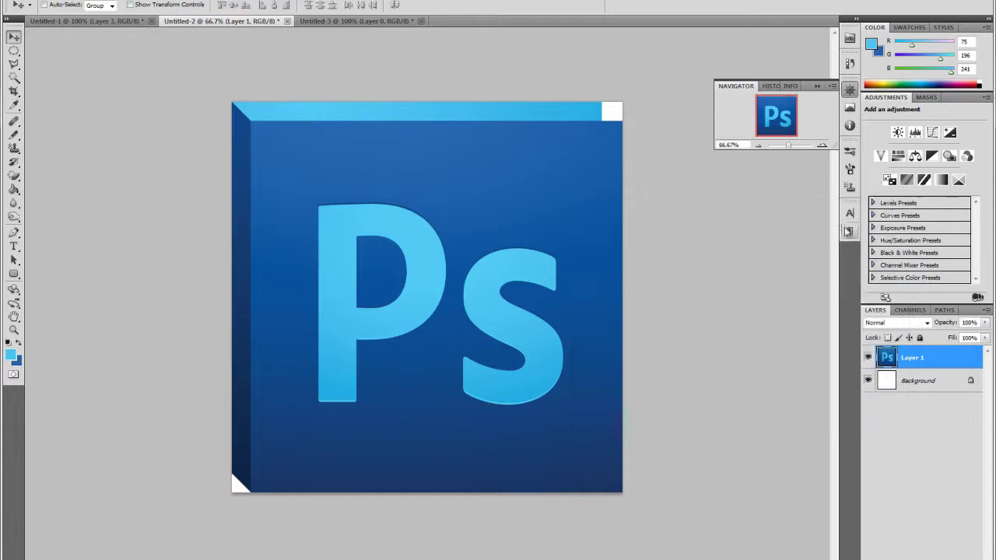
left_click(378, 21)
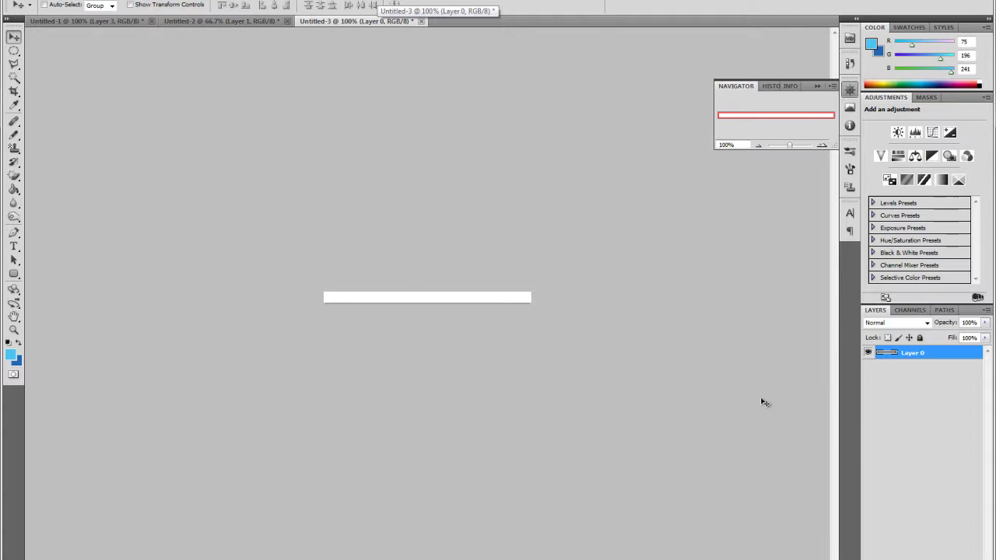
Step: Add a foreground-to-background blue Gradient Overlay to Layer 0
right_click(943, 356)
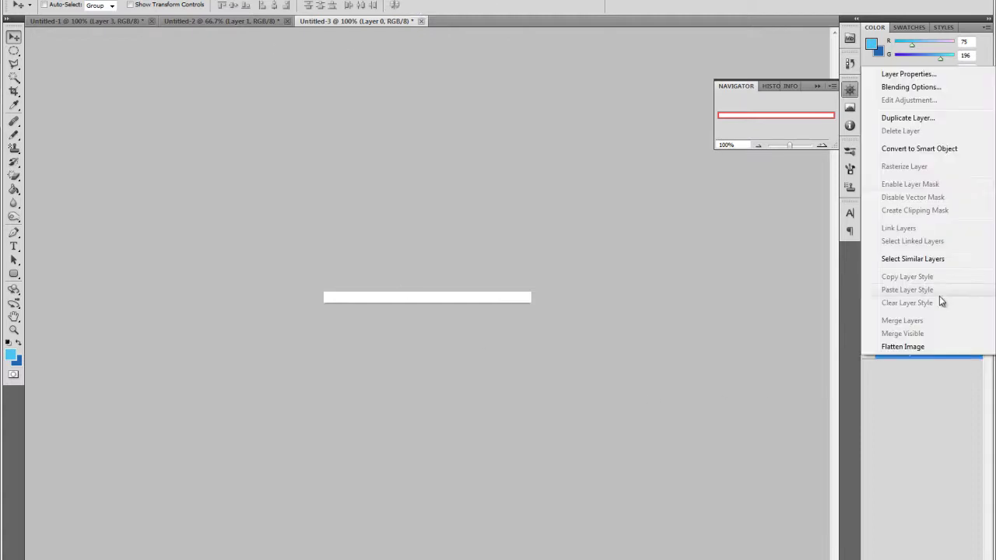
left_click(926, 88)
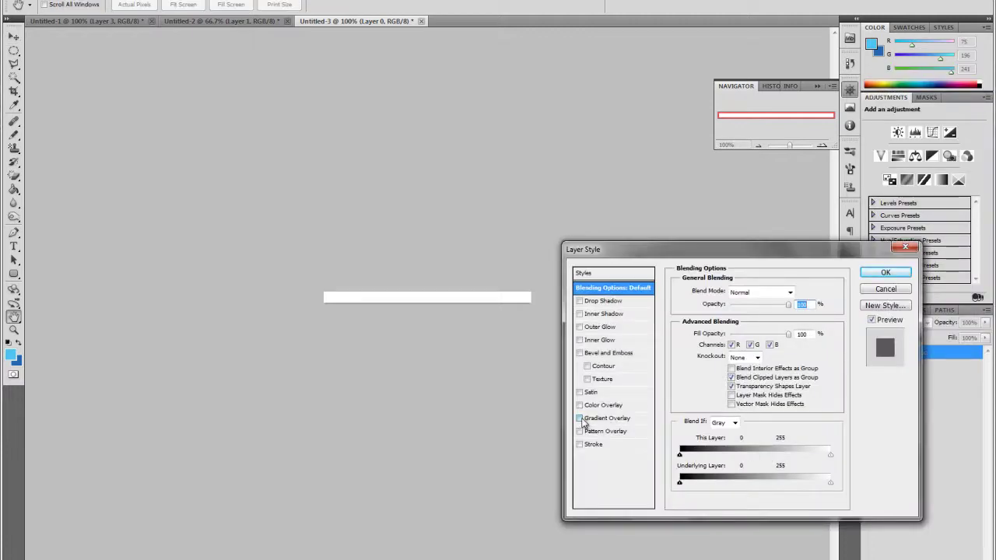
left_click(579, 418)
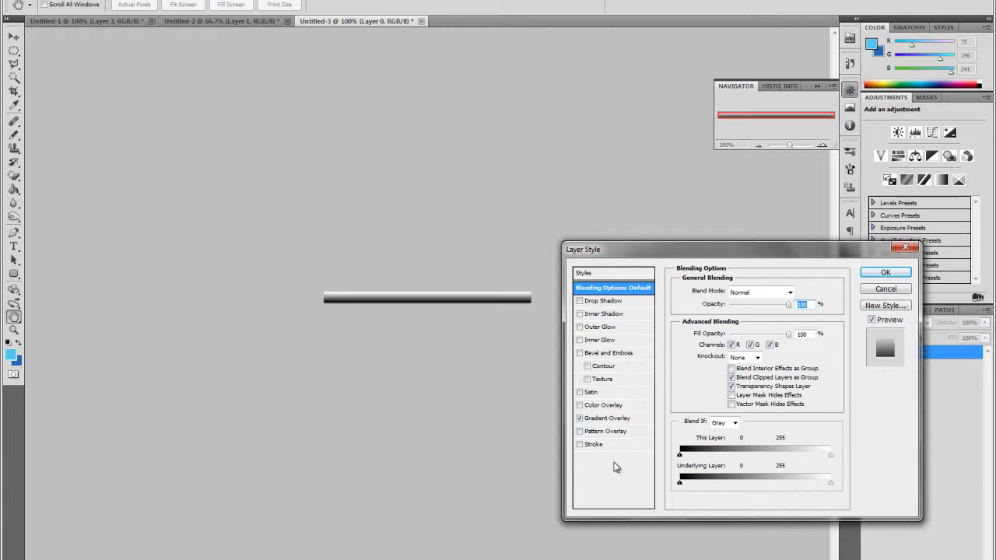
left_click(612, 420)
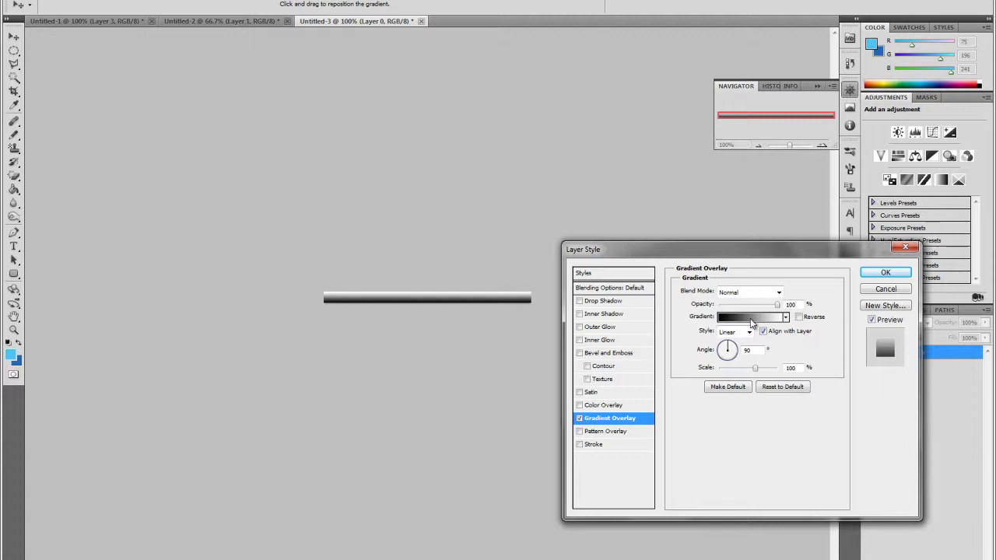
left_click(747, 324)
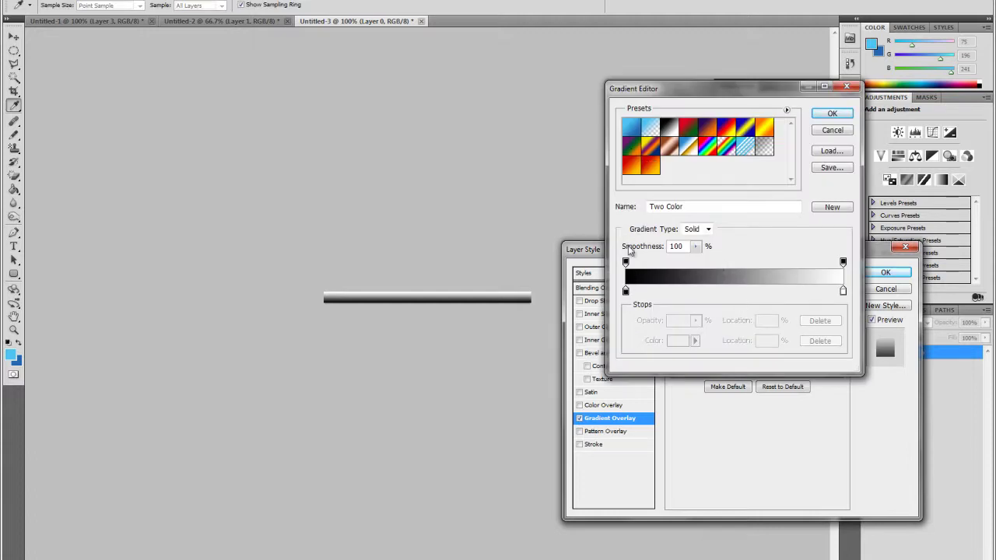
left_click(631, 128)
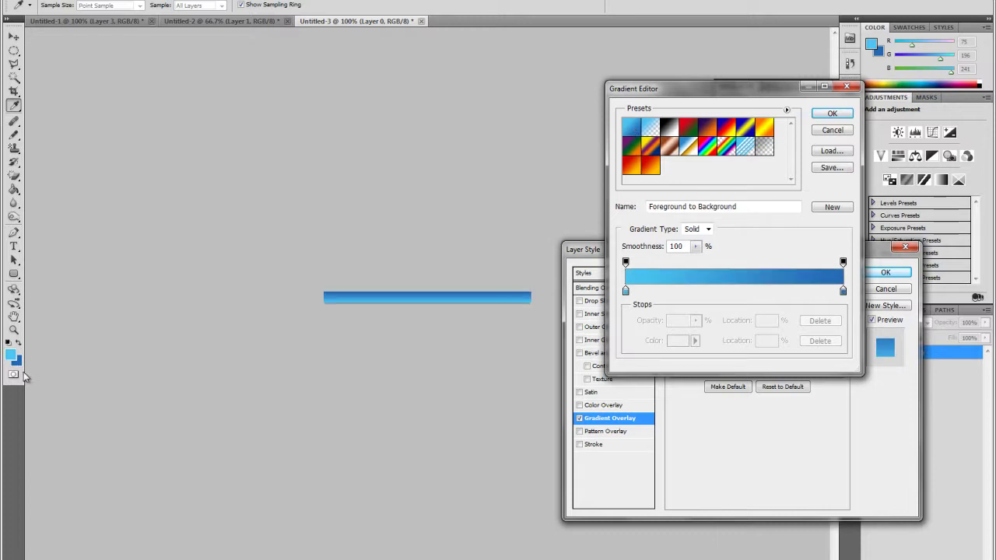
left_click(832, 114)
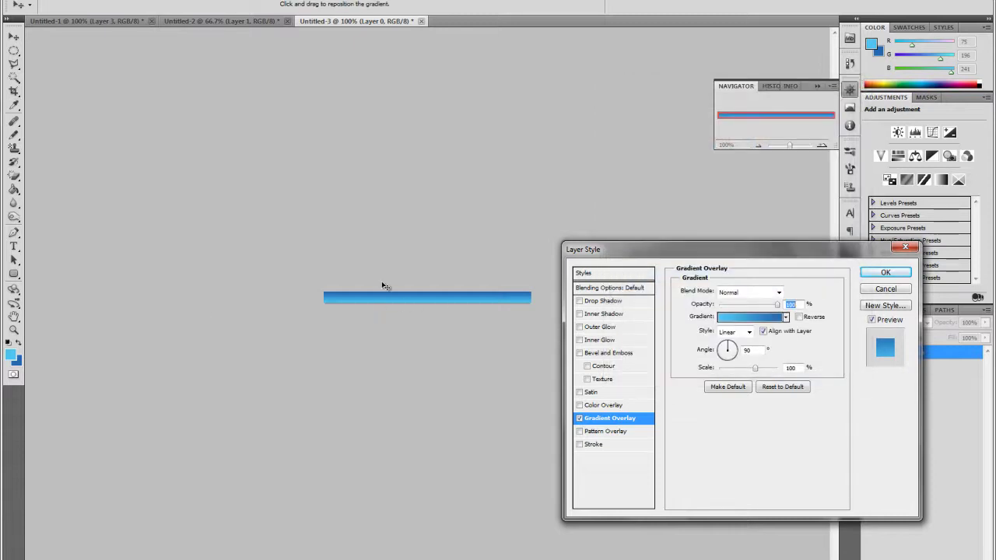
Step: Reverse the gradient, scale it to 150%, reposition it on the bar and apply
left_click(798, 317)
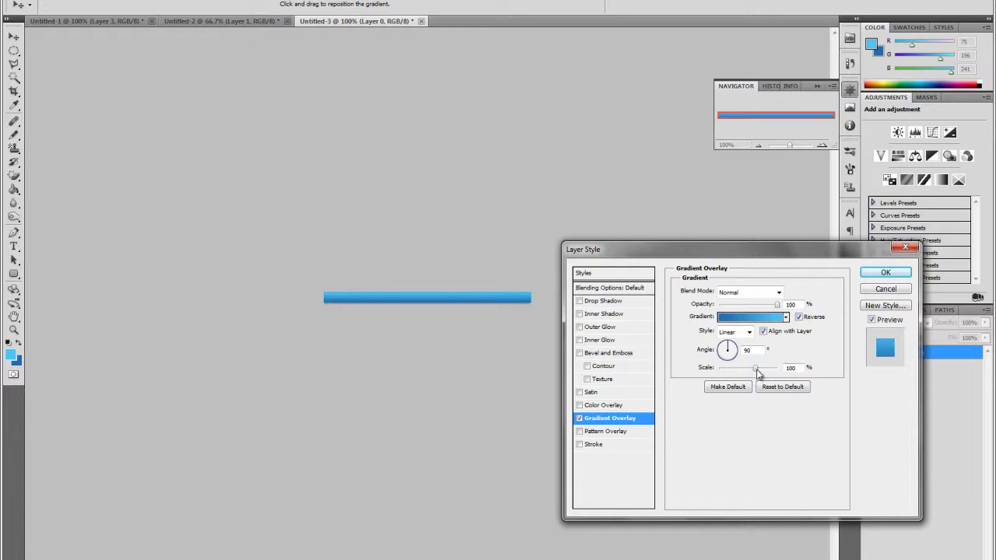
left_click_drag(756, 369, 808, 367)
mouse_move(477, 301)
left_mouse_down()
mouse_move(475, 318)
mouse_move(480, 303)
left_mouse_up()
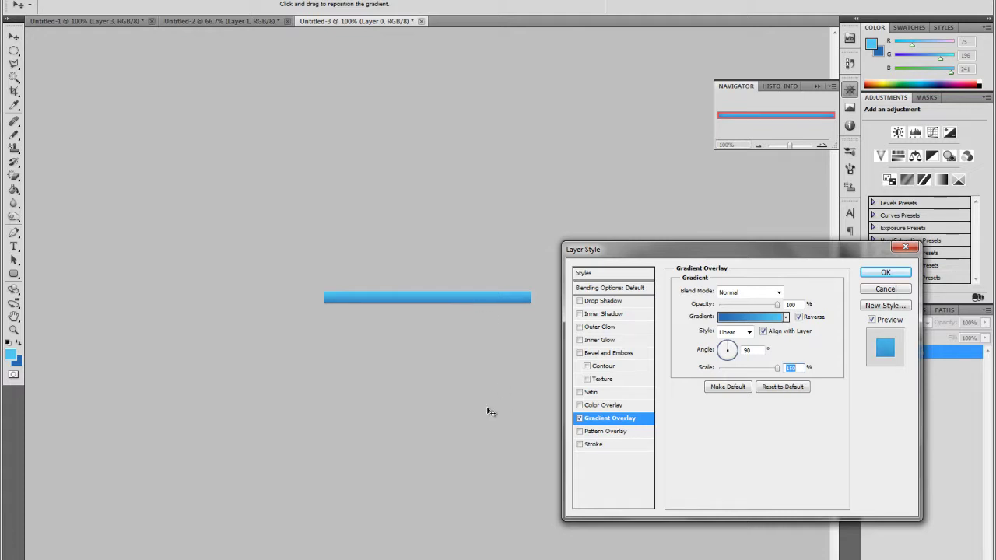
left_click(897, 275)
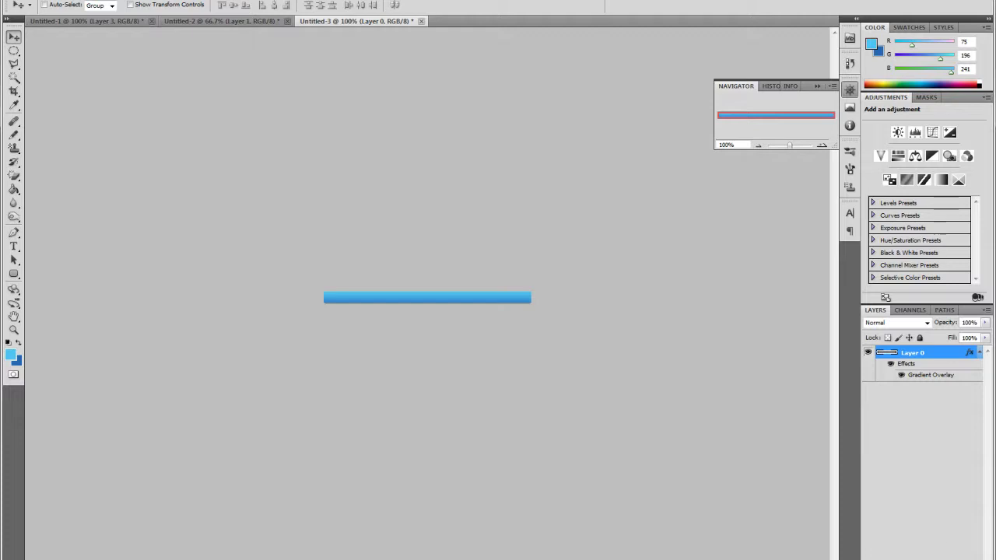
Step: On a new Layer 1, fill the bar's area with white #ffffff using the Paint Bucket
key("ctrl+shift+alt+n")
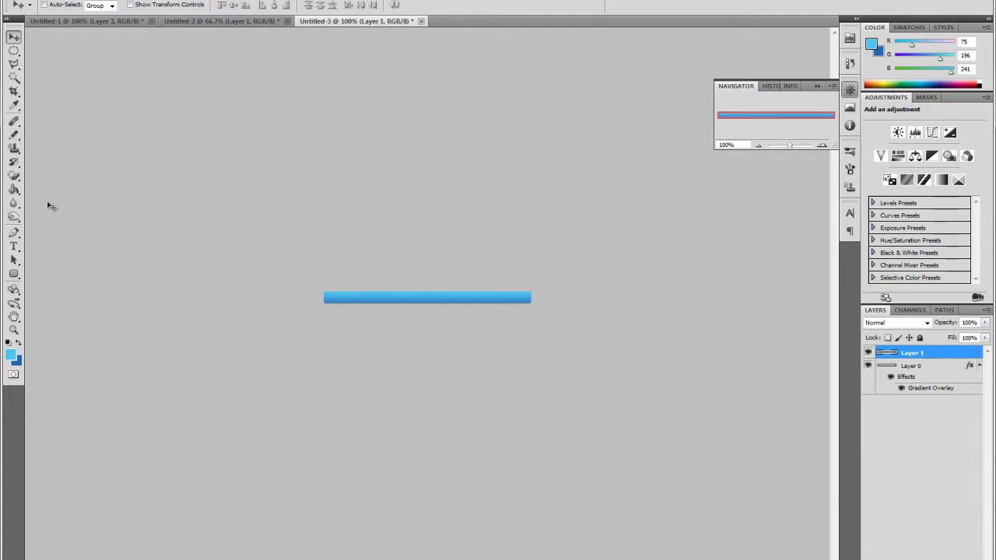
left_click(13, 189)
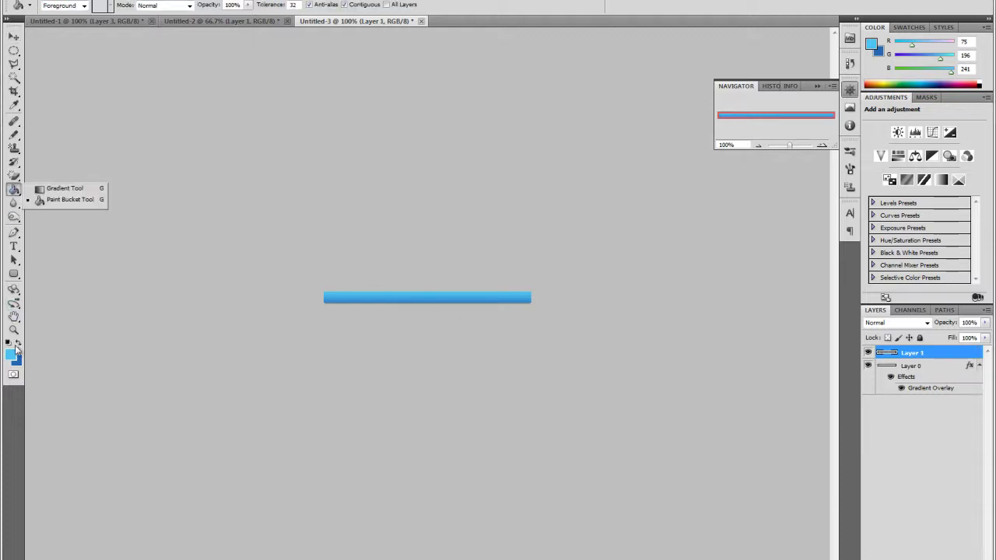
left_click(11, 354)
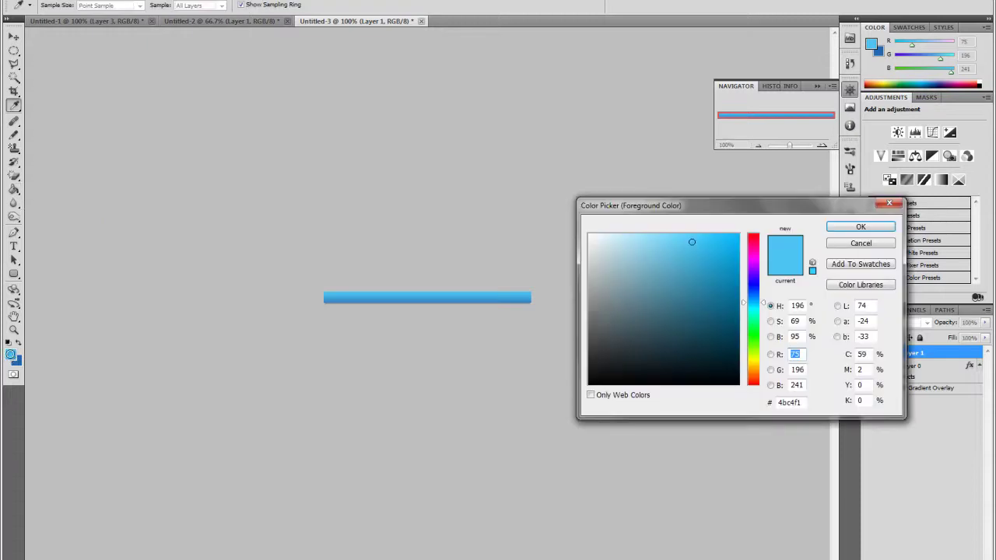
left_click_drag(629, 291, 587, 231)
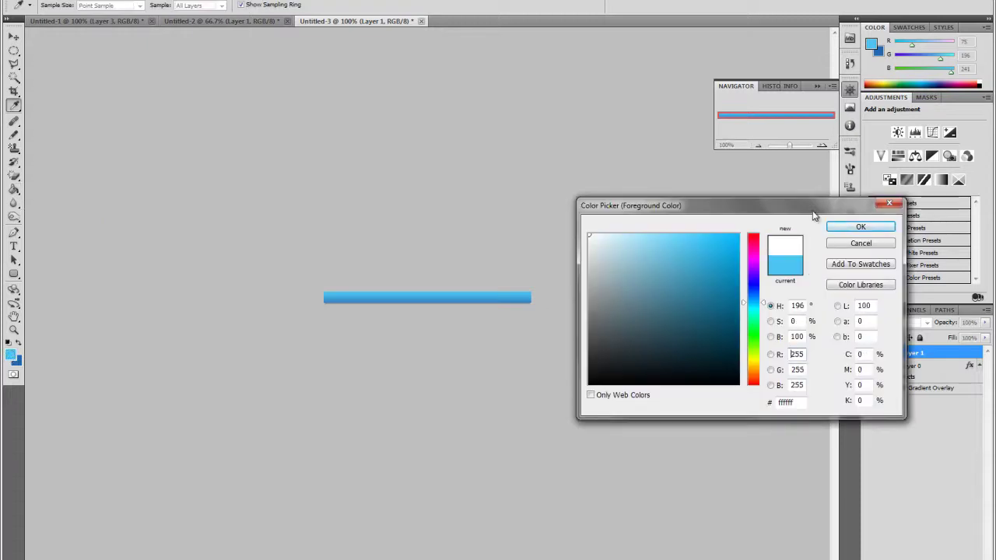
left_click(845, 227)
left_click(403, 300)
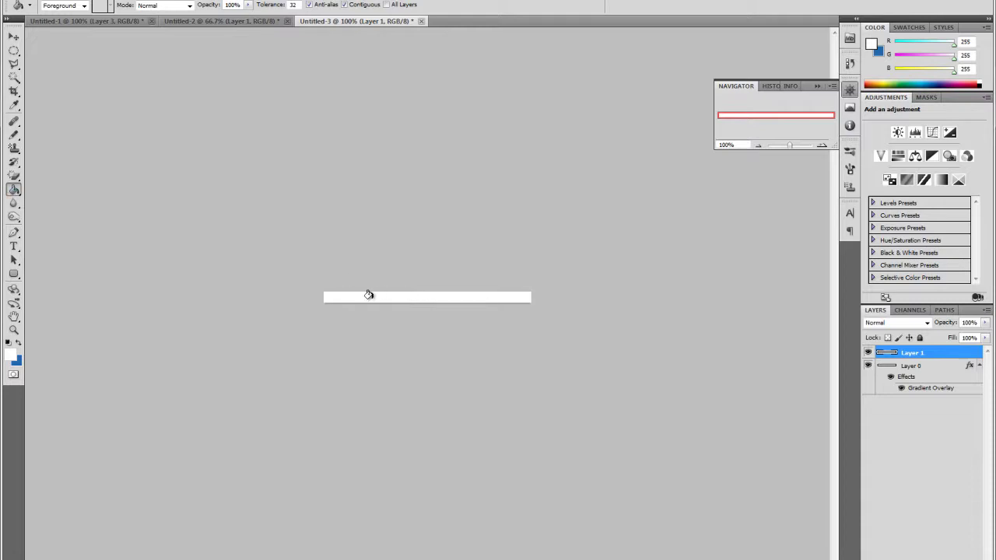
Step: Draw a wide elliptical selection over the top half of the bar
left_click(13, 51)
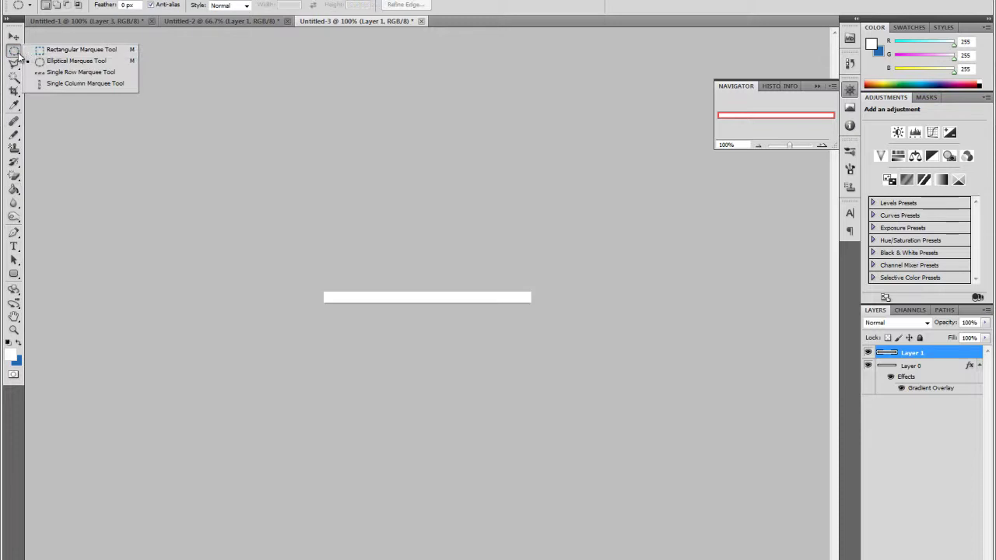
left_click(80, 65)
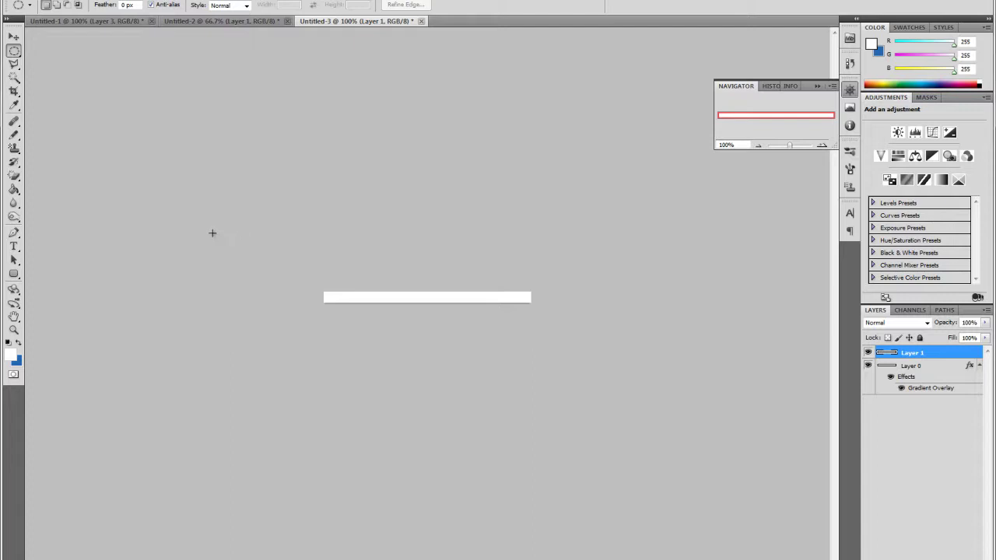
left_click_drag(404, 296, 652, 296)
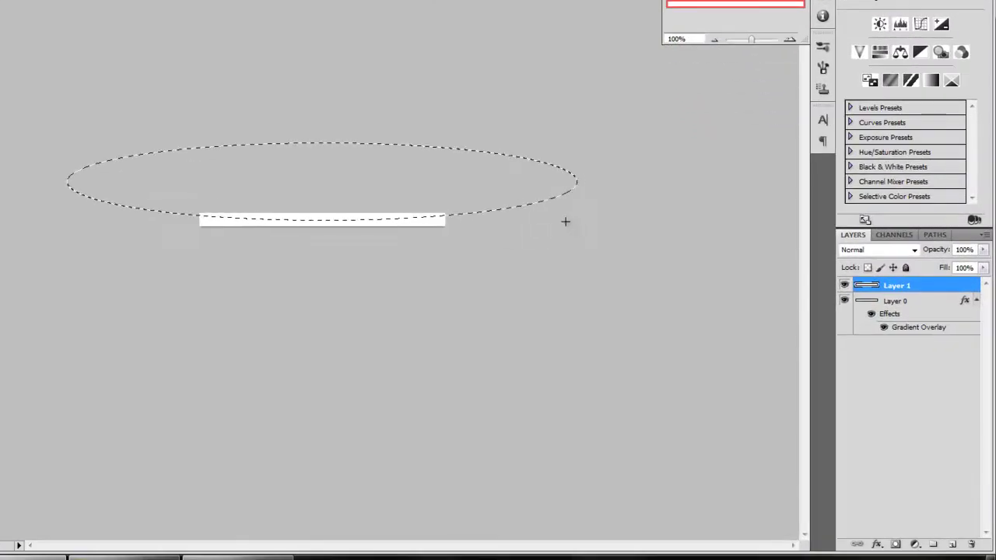
right_click(385, 190)
left_click(420, 204)
right_click(516, 168)
left_click(558, 181)
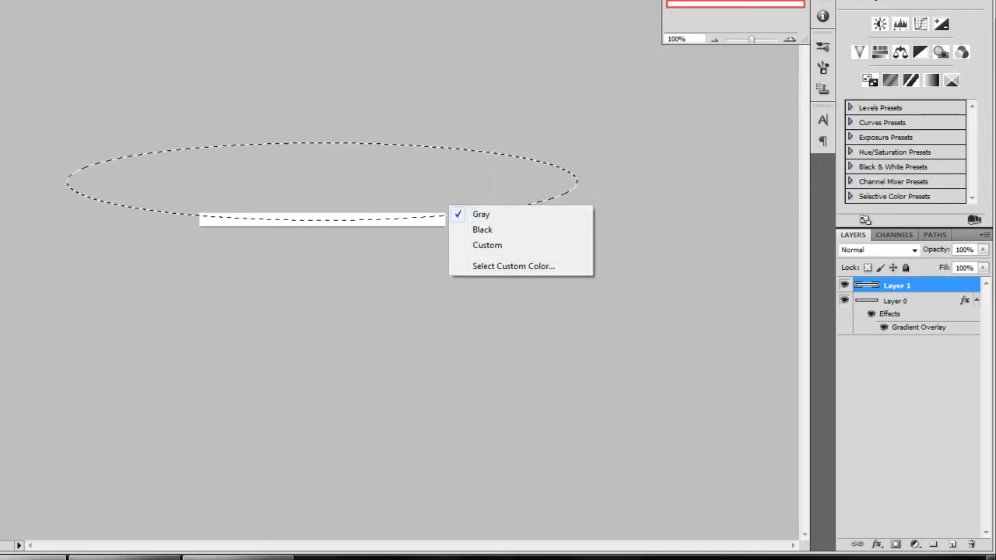
right_click(295, 217)
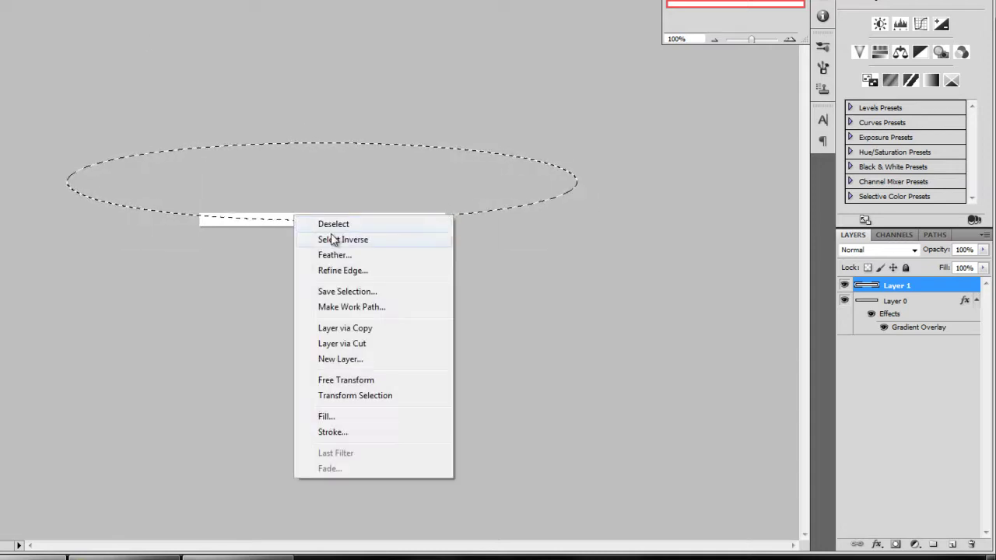
left_click(333, 224)
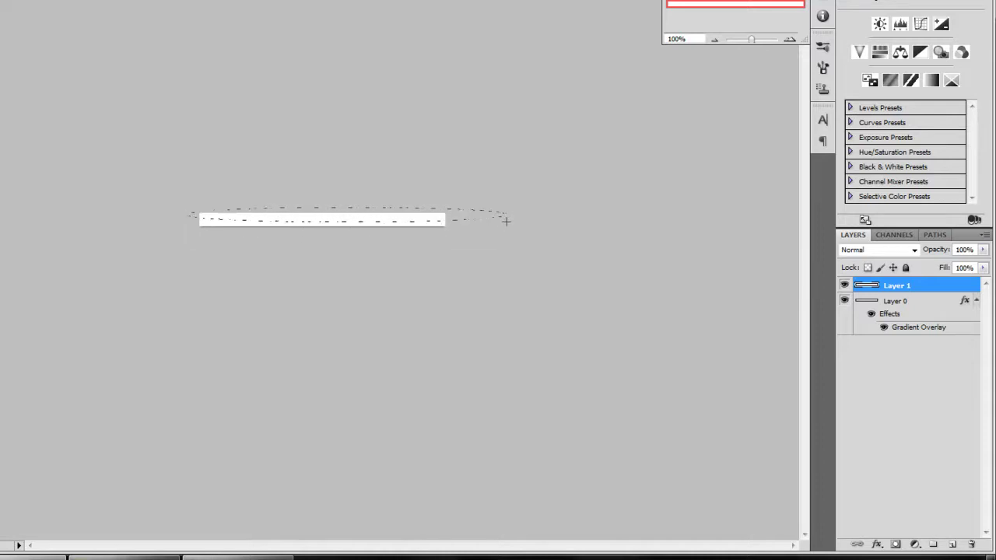
left_click_drag(423, 223, 399, 218)
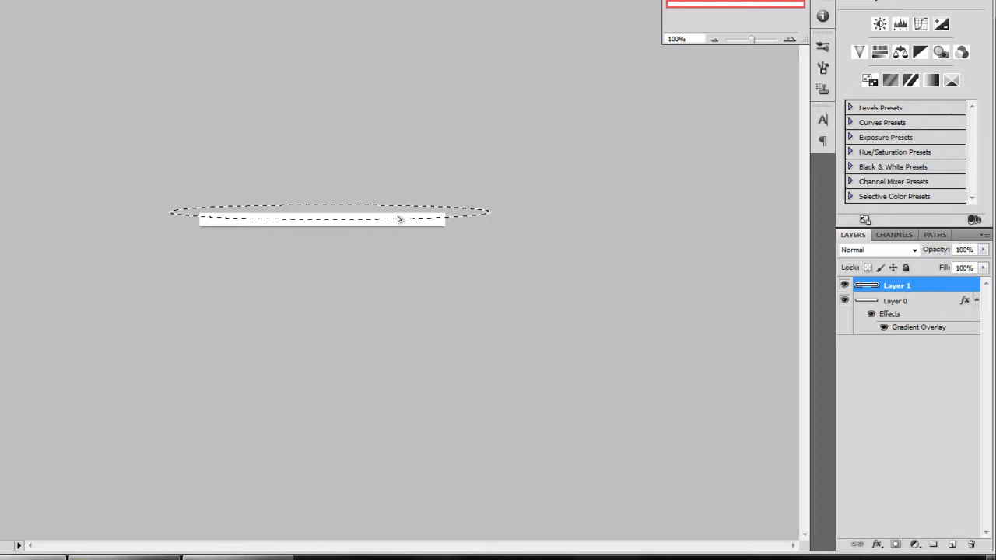
Step: Delete the white outside the ellipse, deselect, and set Layer 1 opacity to 10%
right_click(357, 220)
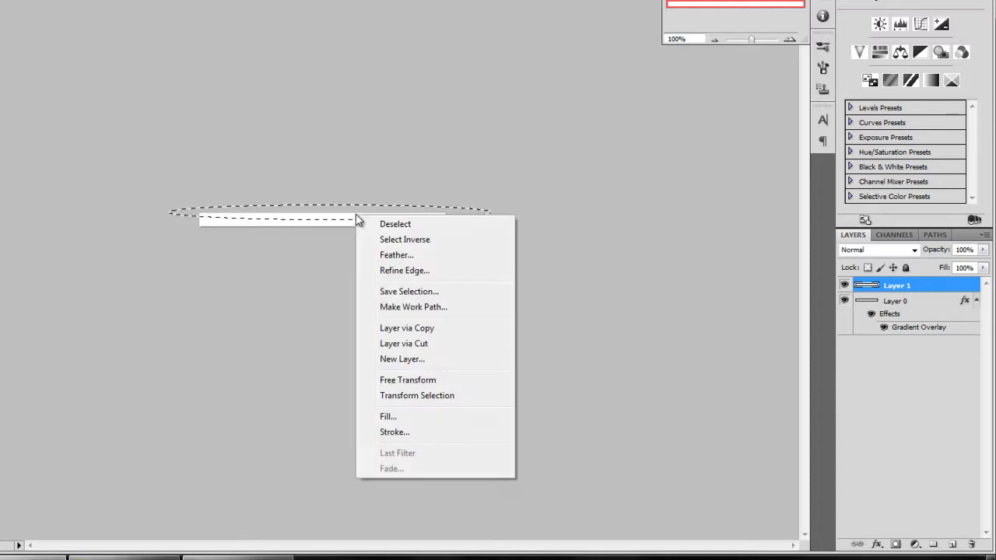
left_click(384, 240)
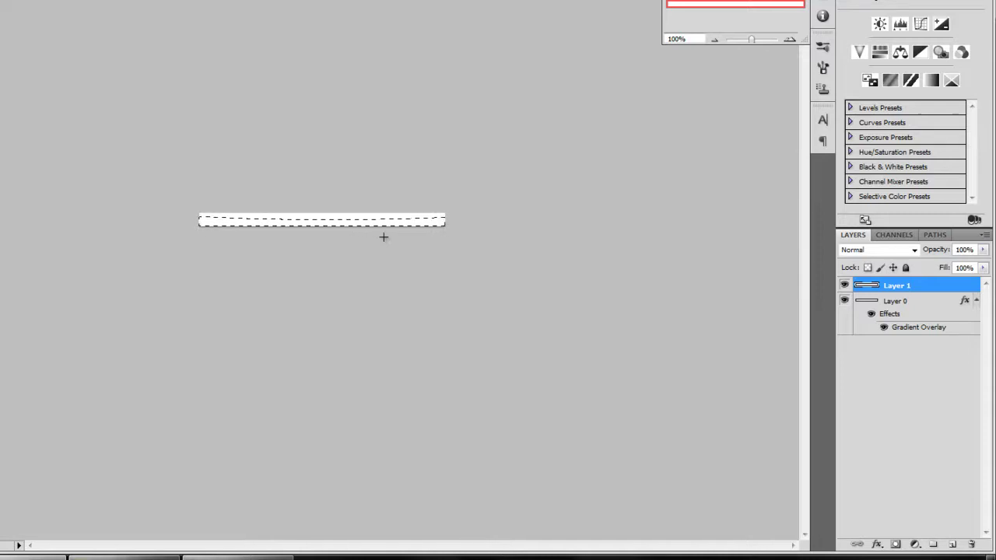
key("alt+BackSpace")
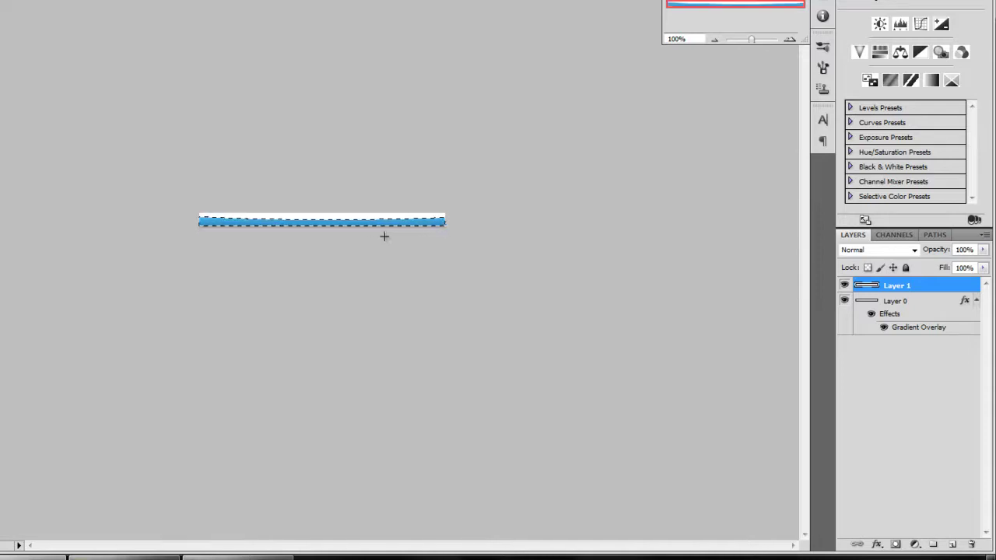
right_click(396, 224)
left_click(417, 233)
left_click(983, 250)
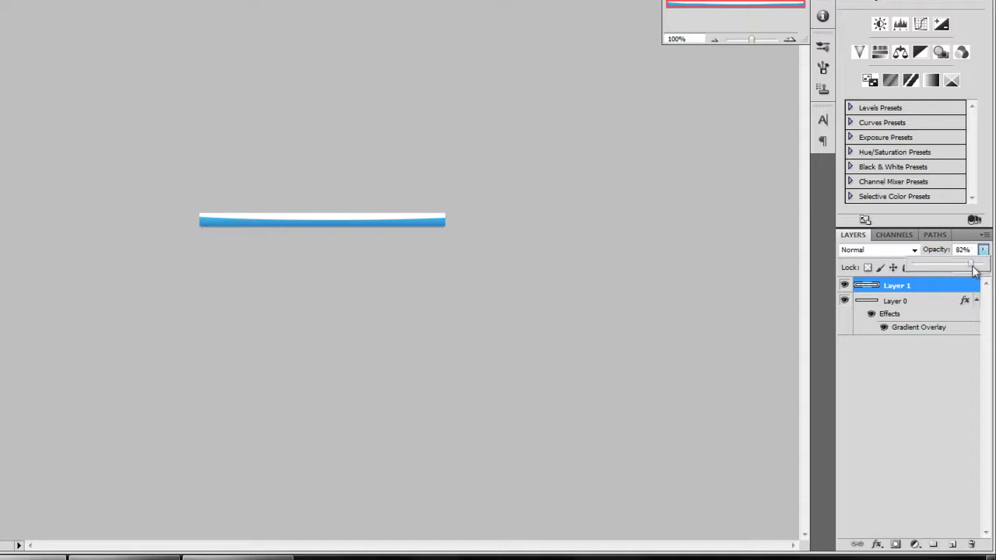
left_click_drag(971, 267, 922, 270)
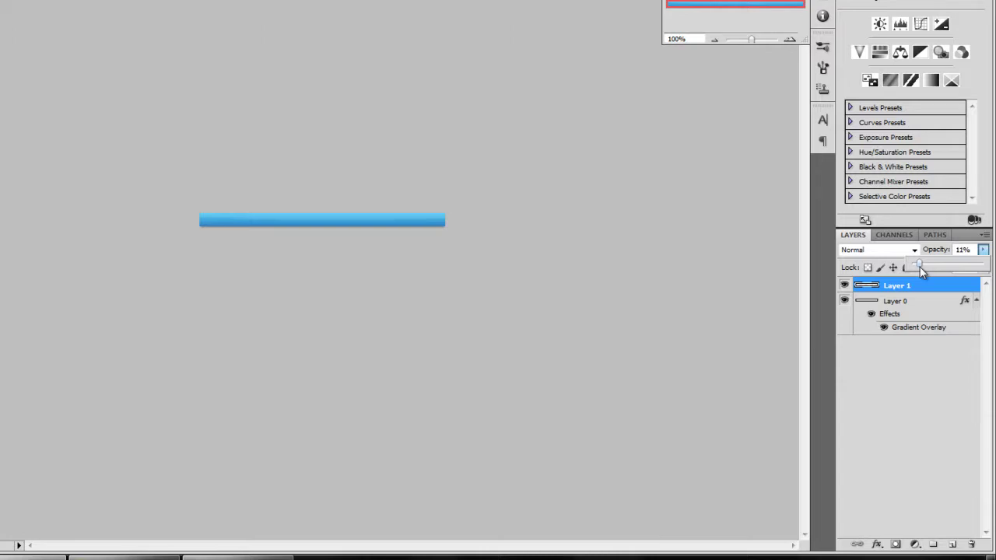
left_click_drag(919, 266, 919, 267)
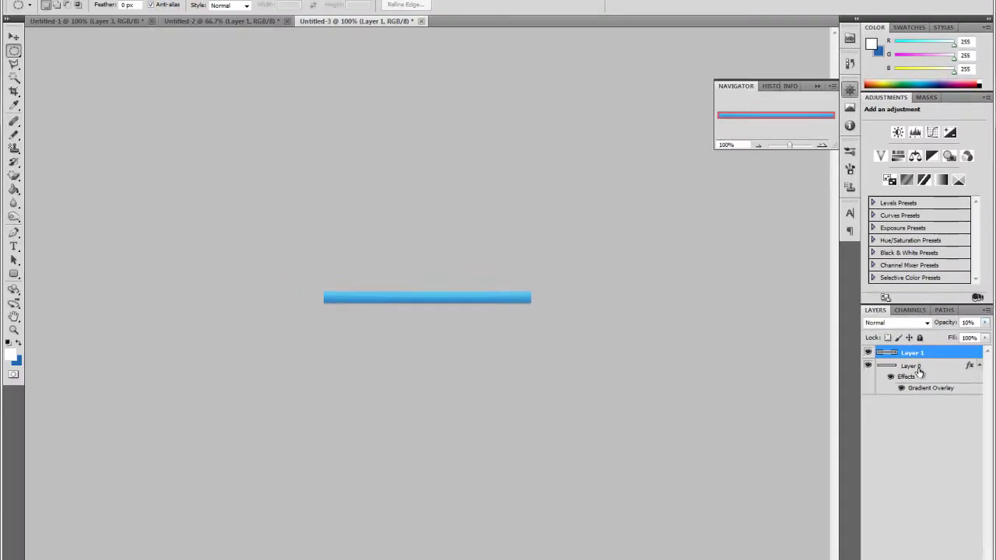
Step: Type 'Photoshop User' on the bar in the Terminal font
left_click(917, 368)
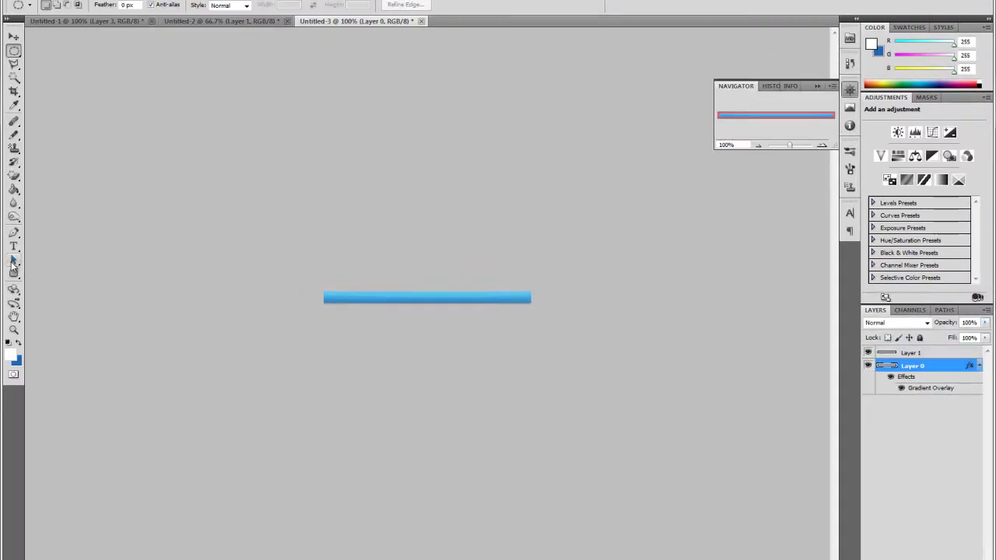
left_click(14, 247)
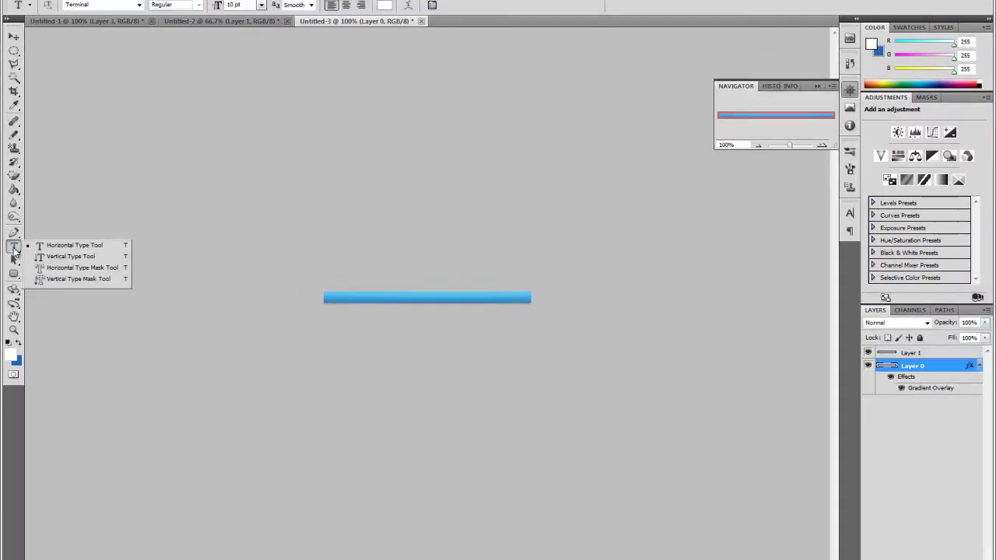
left_click(64, 245)
left_click(478, 298)
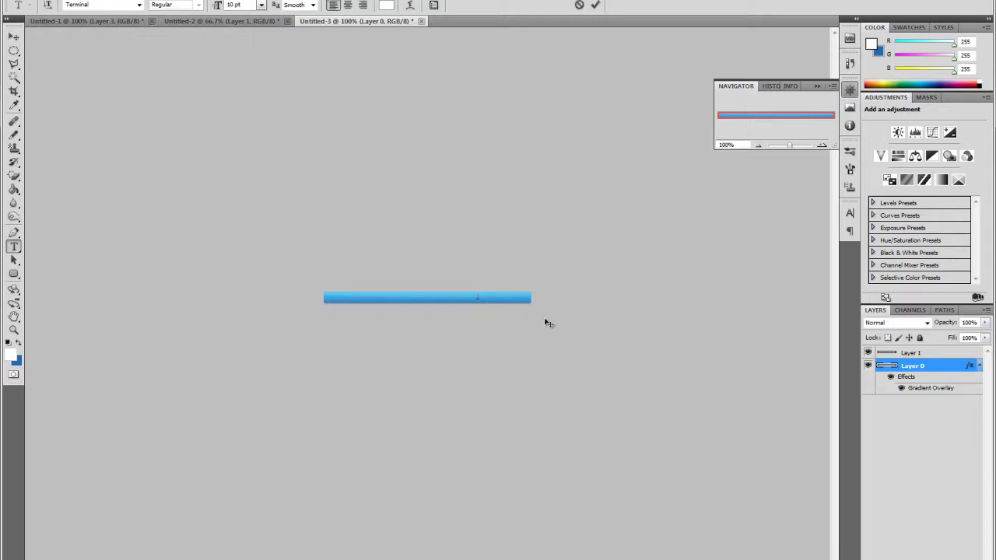
left_click(138, 5)
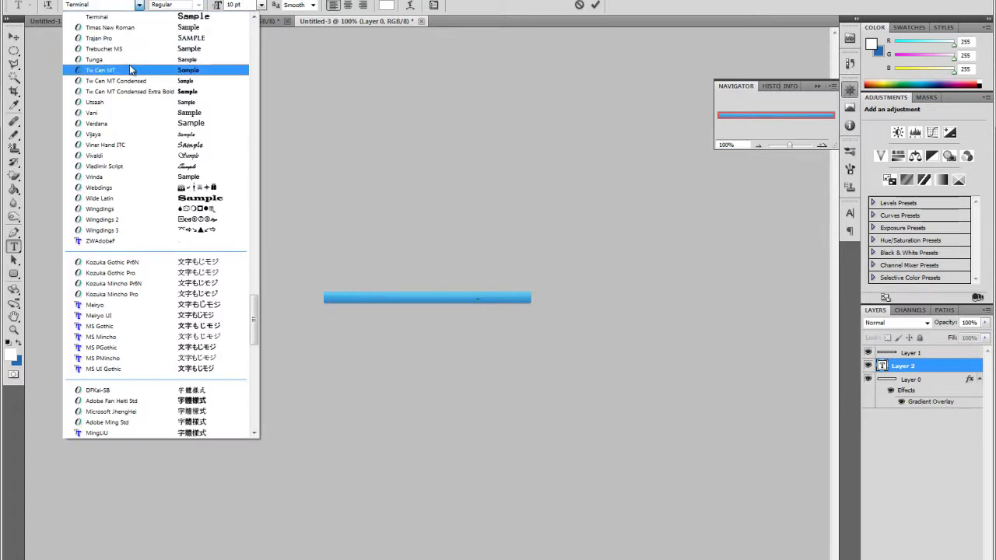
left_click(112, 17)
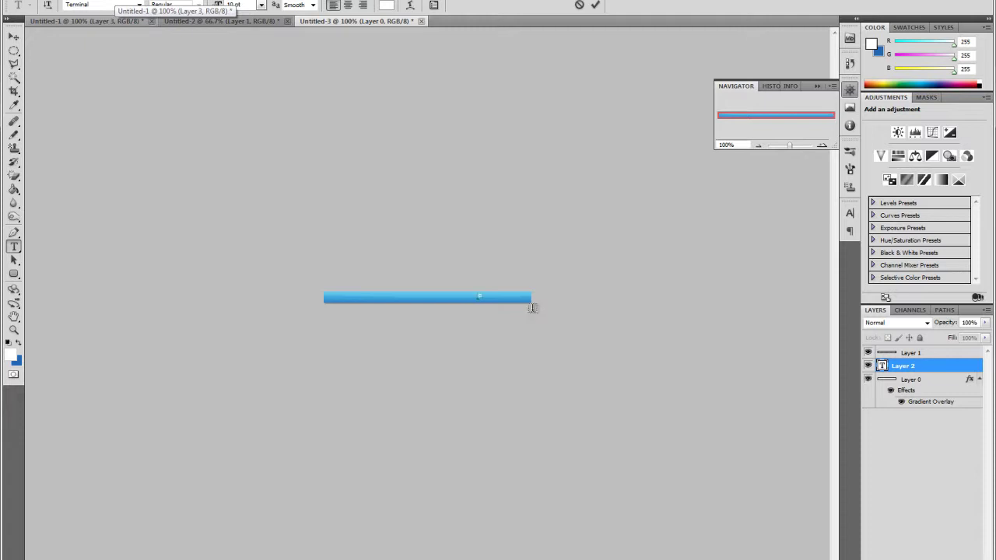
type("Photosh")
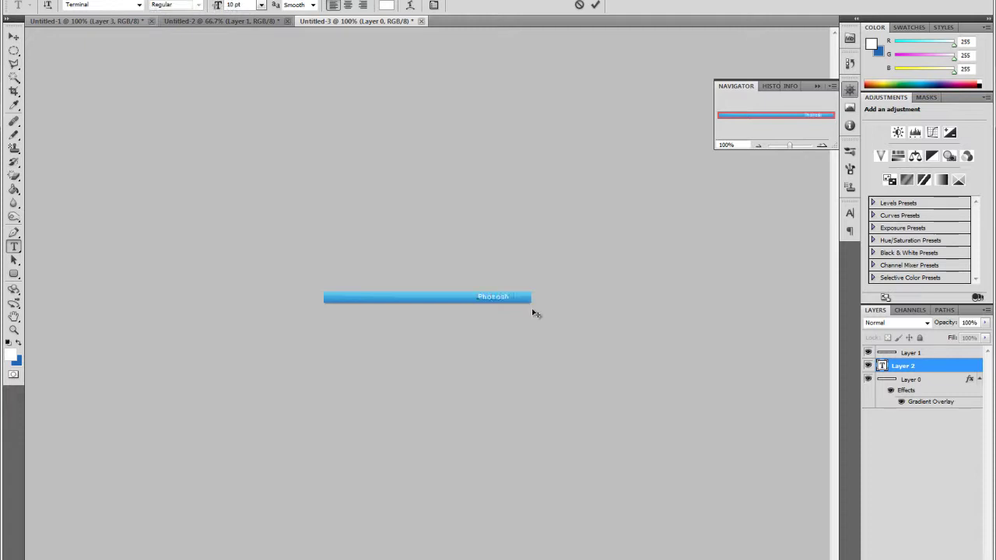
type("op User")
left_click(13, 36)
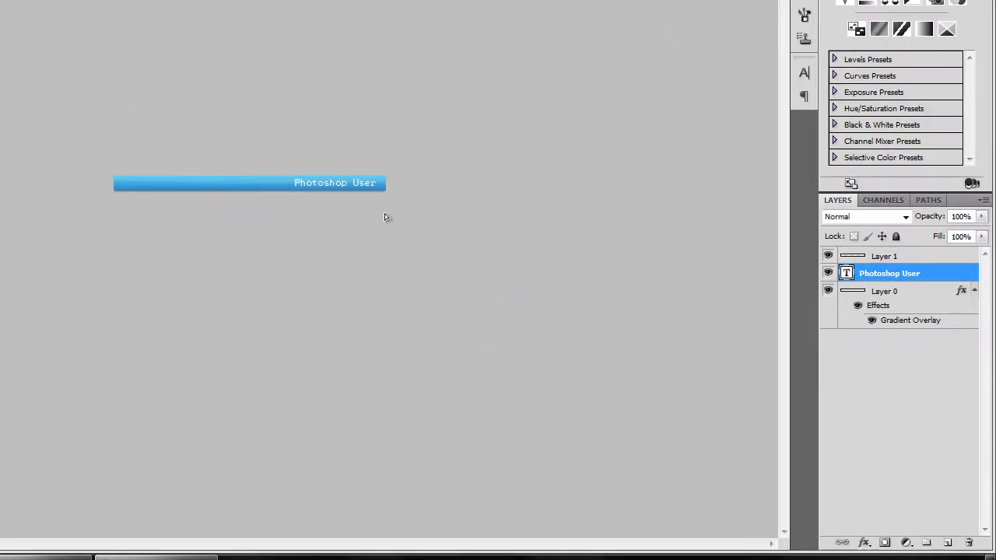
Step: Nudge the text right and reapply the Terminal font to all of it
key("Right")
key("Right")
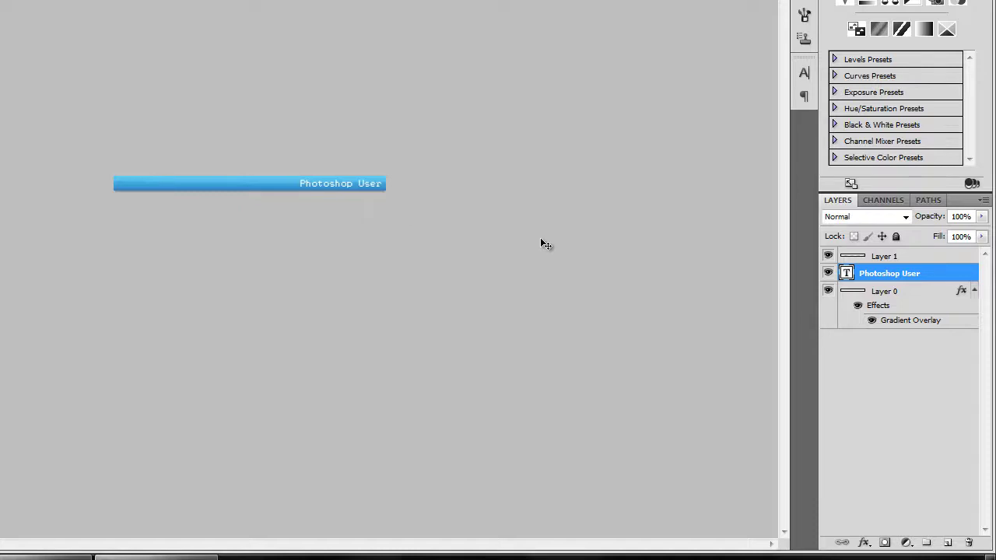
double_click(848, 276)
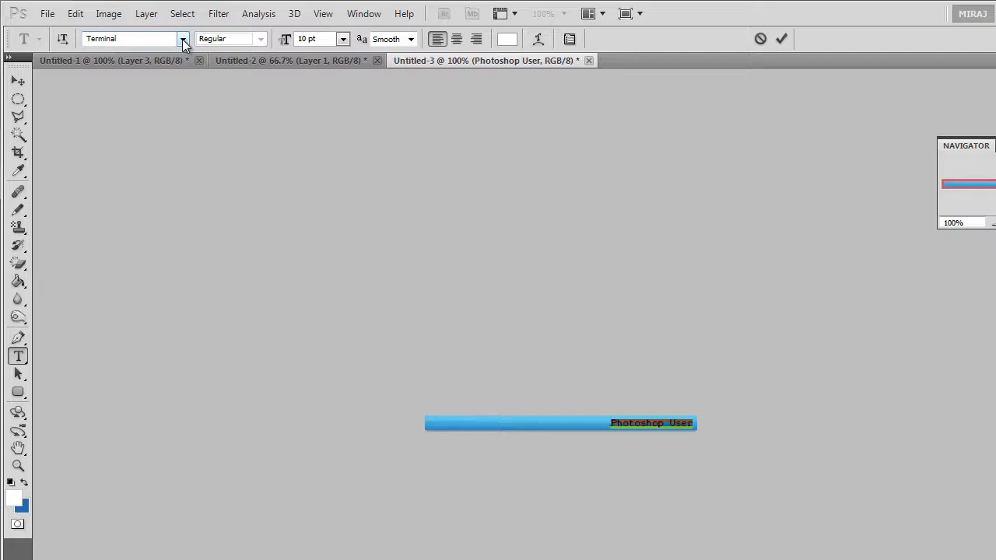
left_click(184, 39)
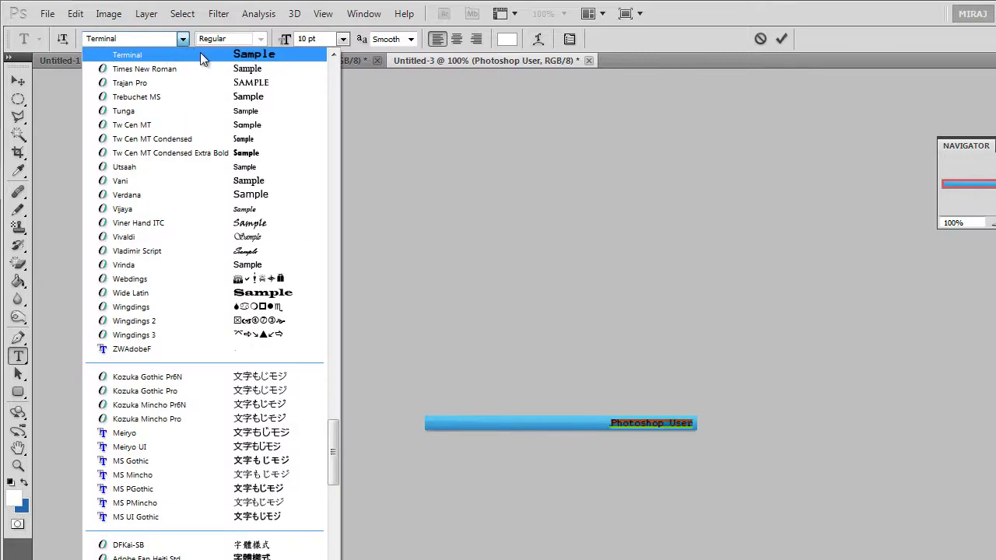
left_click(203, 55)
left_click(18, 80)
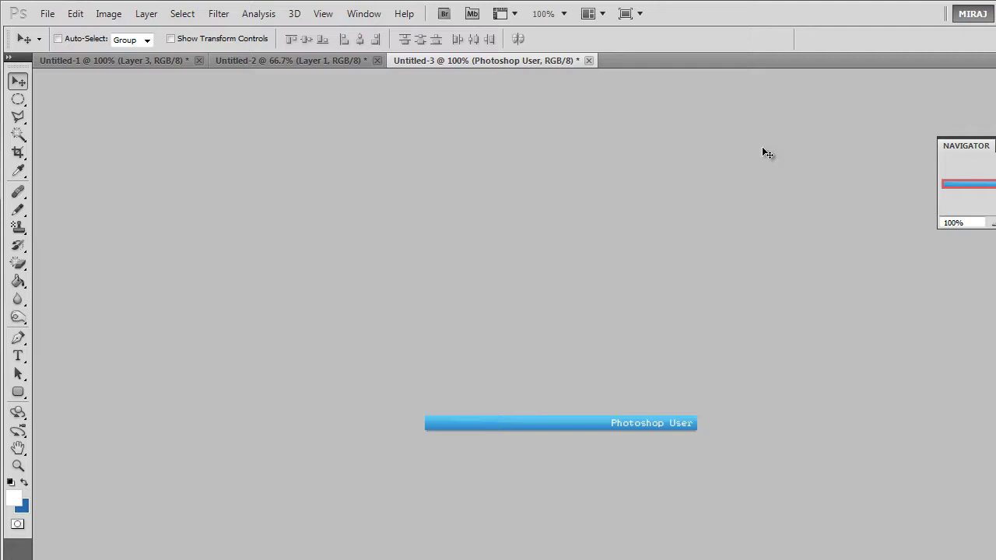
Step: Create a 3 × 3 px document and zoom it to 3200% with the Navigator
left_click(47, 14)
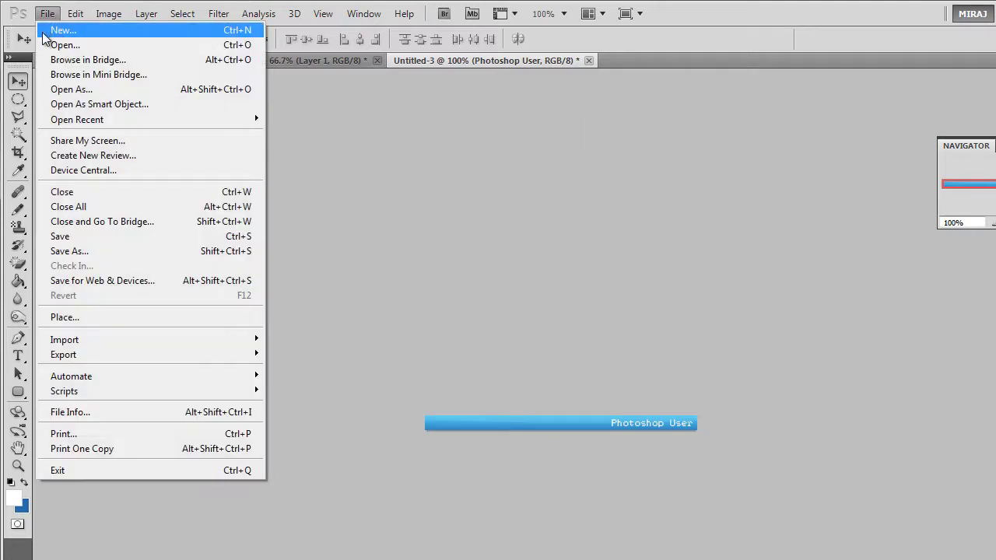
left_click(56, 30)
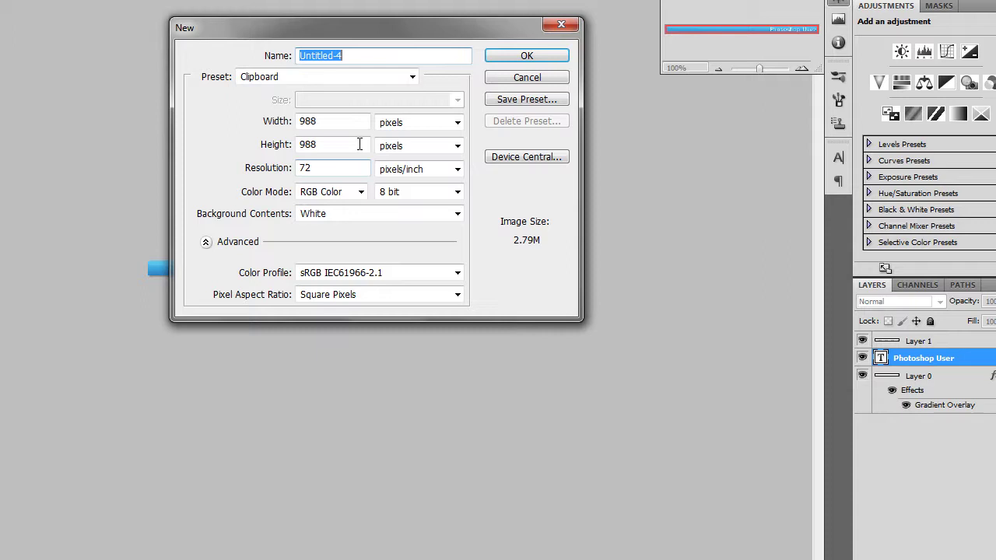
double_click(359, 122)
type("3")
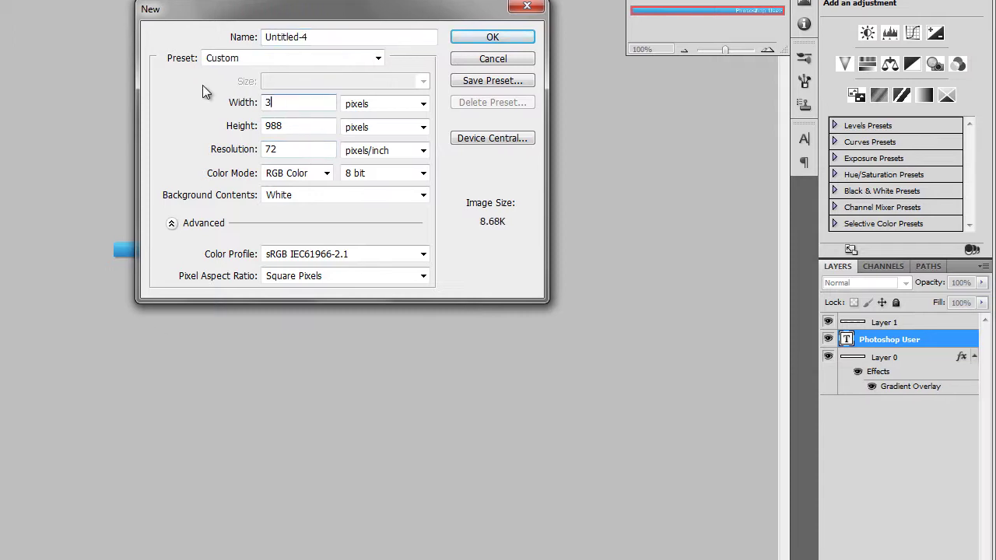
key("Tab")
type("3")
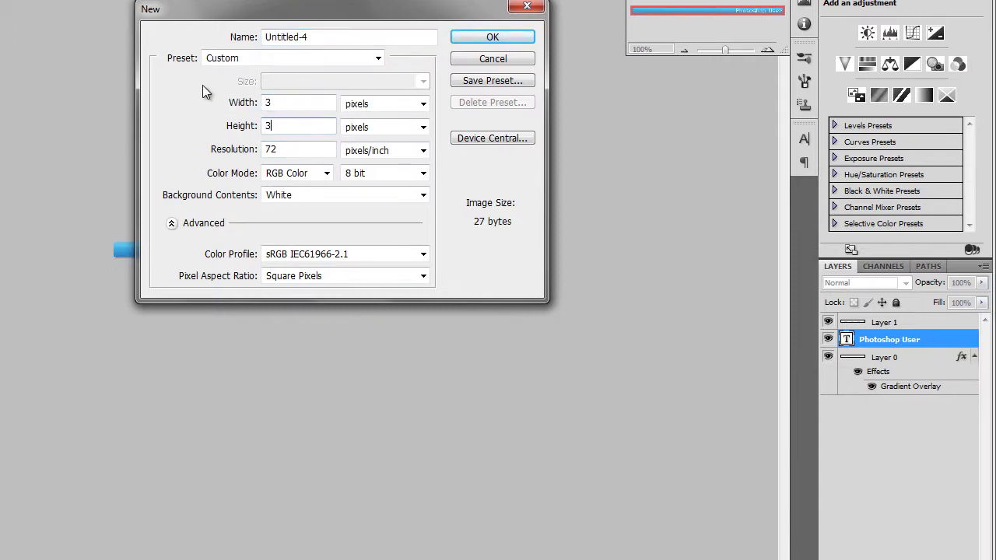
key("Return")
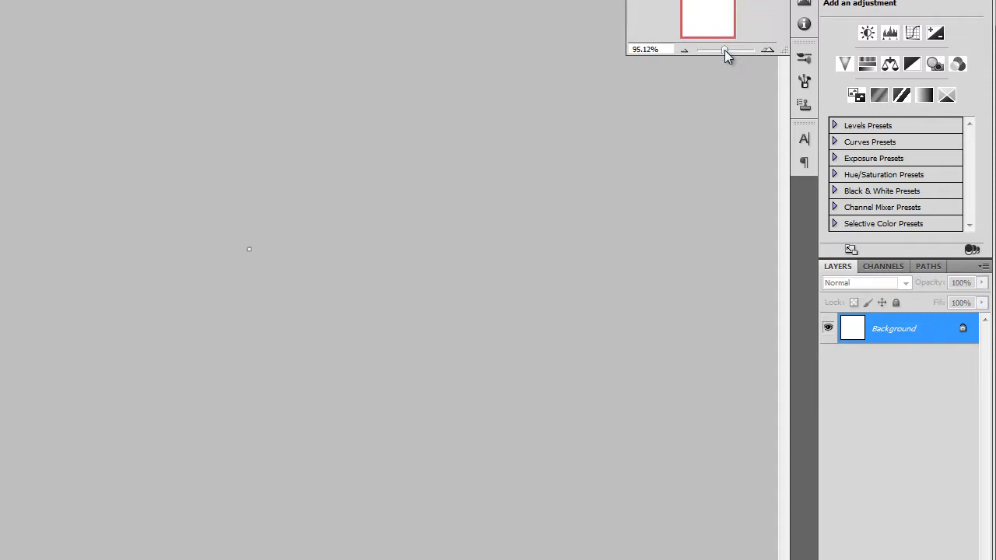
left_click_drag(725, 50, 771, 48)
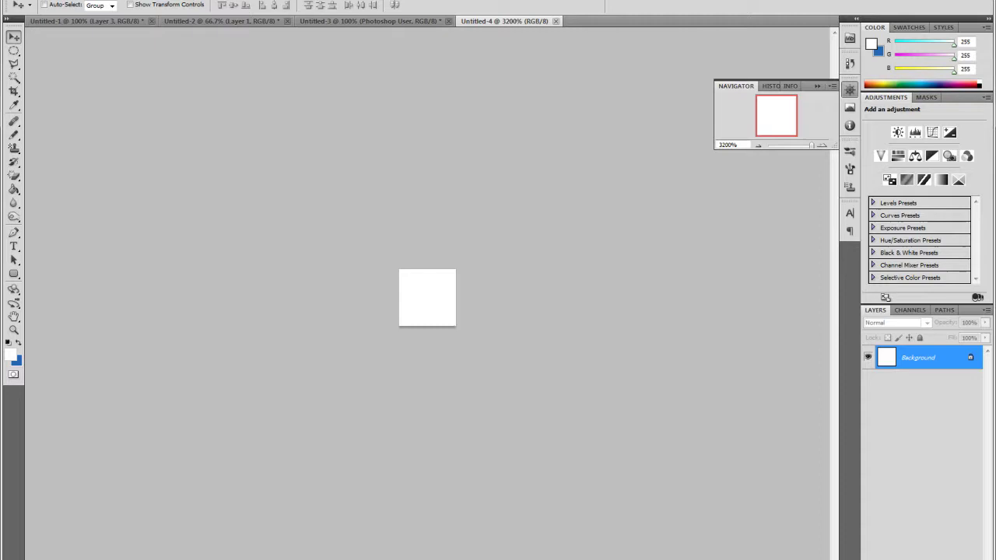
Step: On a transparent layer with Background hidden, pencil a black diagonal and name the pattern 'Scanlines'
key("ctrl+shift+alt+n")
left_click(868, 382)
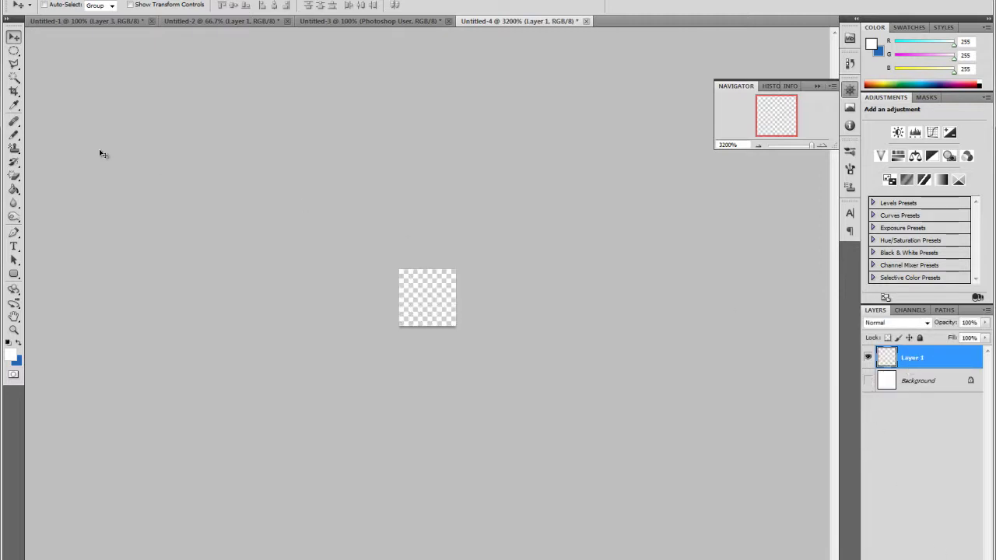
left_click(14, 135)
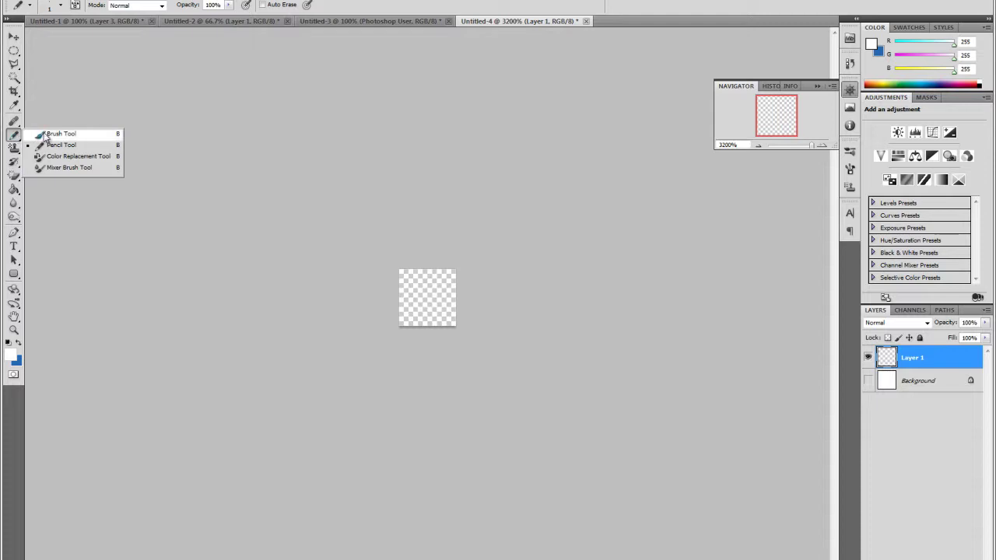
left_click(49, 148)
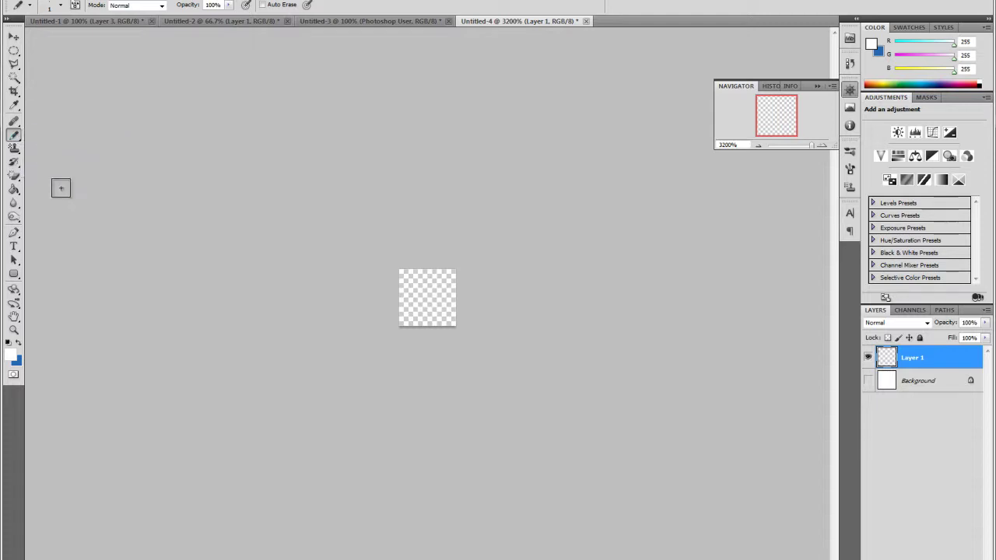
left_click(10, 356)
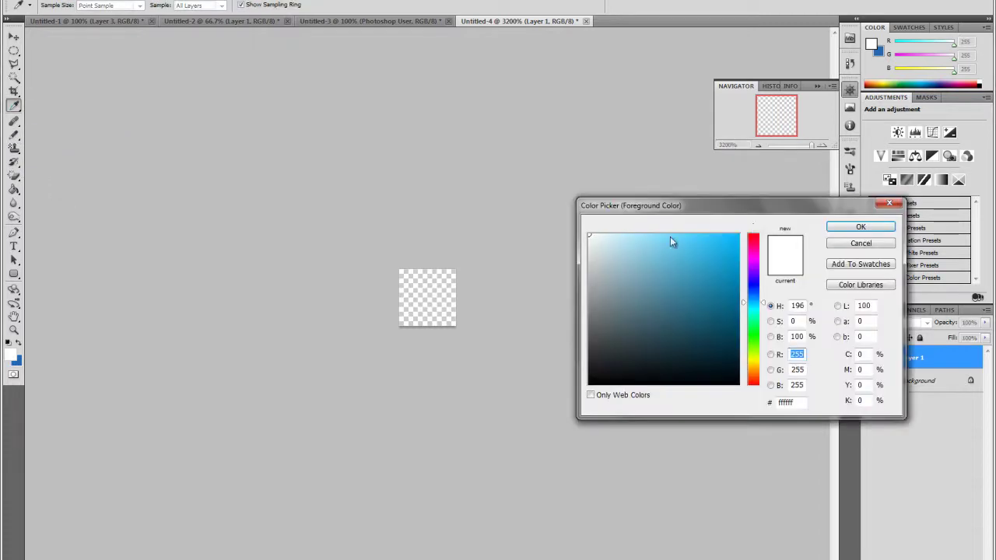
left_click(661, 268)
left_click_drag(661, 268, 522, 413)
left_click(831, 224)
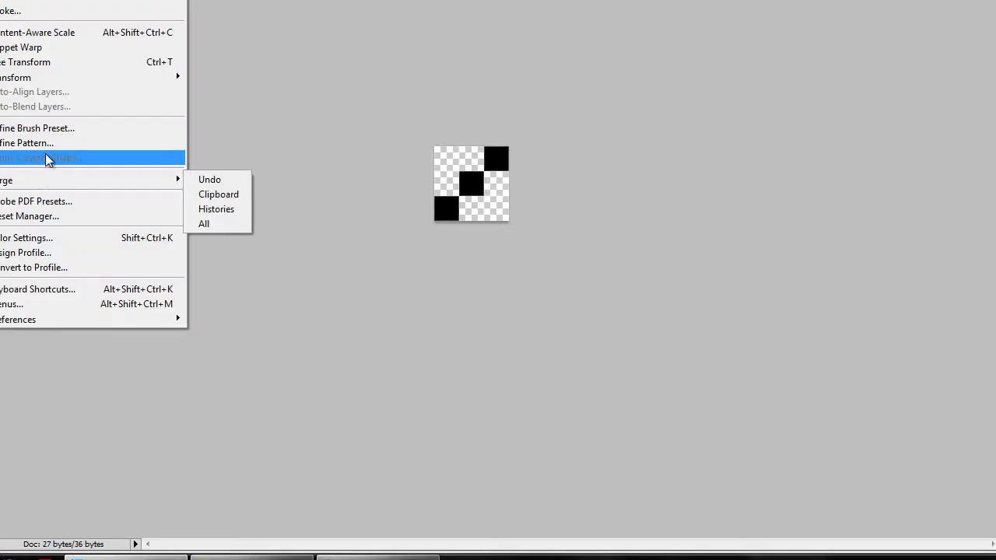
left_click(51, 147)
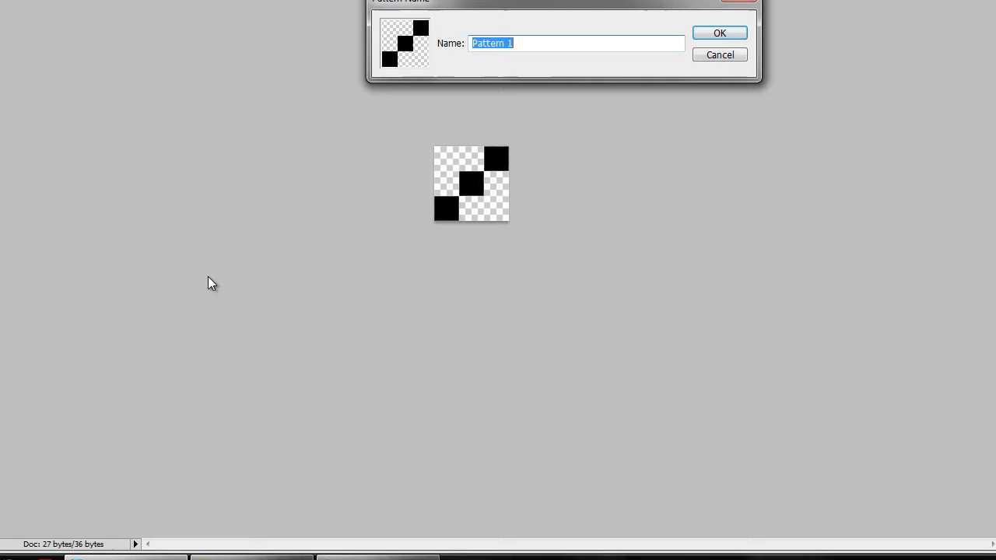
type("Scanlines")
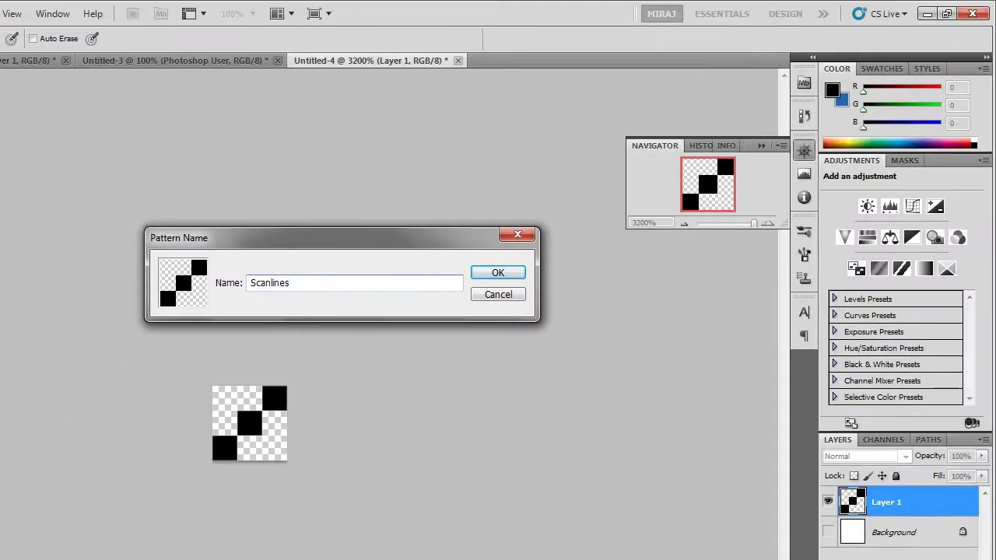
Step: Save the Scanlines pattern and stamp it across the bar on a new Layer 2
left_click(540, 247)
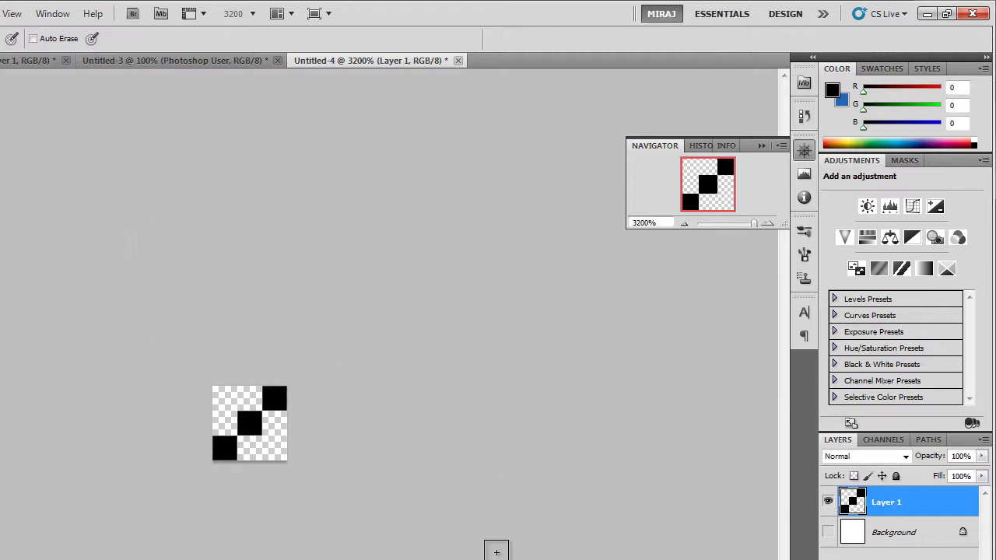
left_click(214, 63)
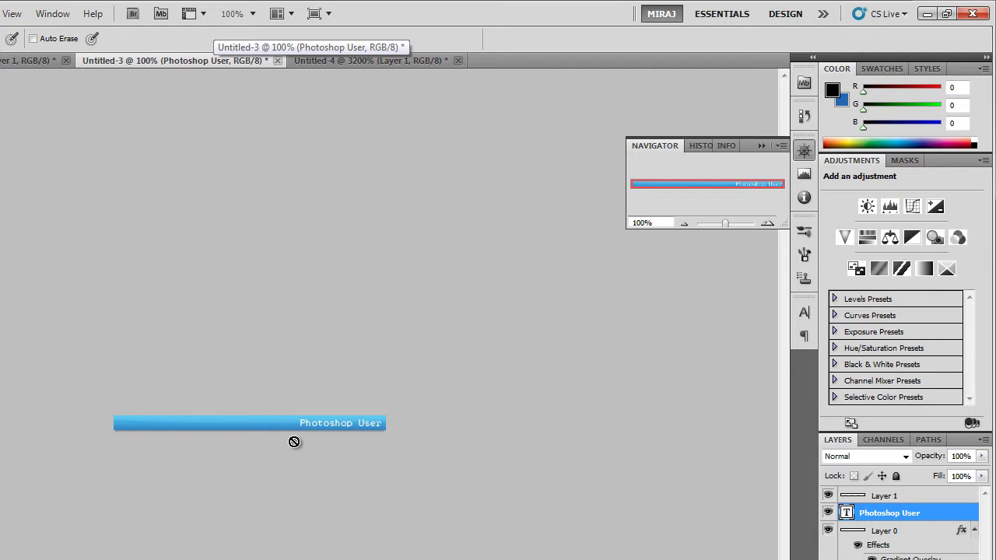
left_click(895, 496)
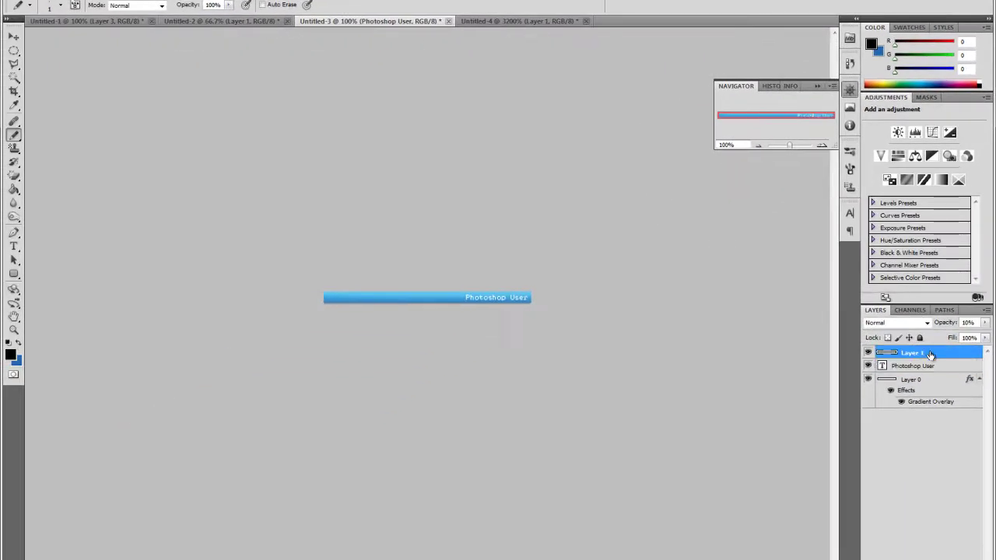
key("ctrl+shift+alt+n")
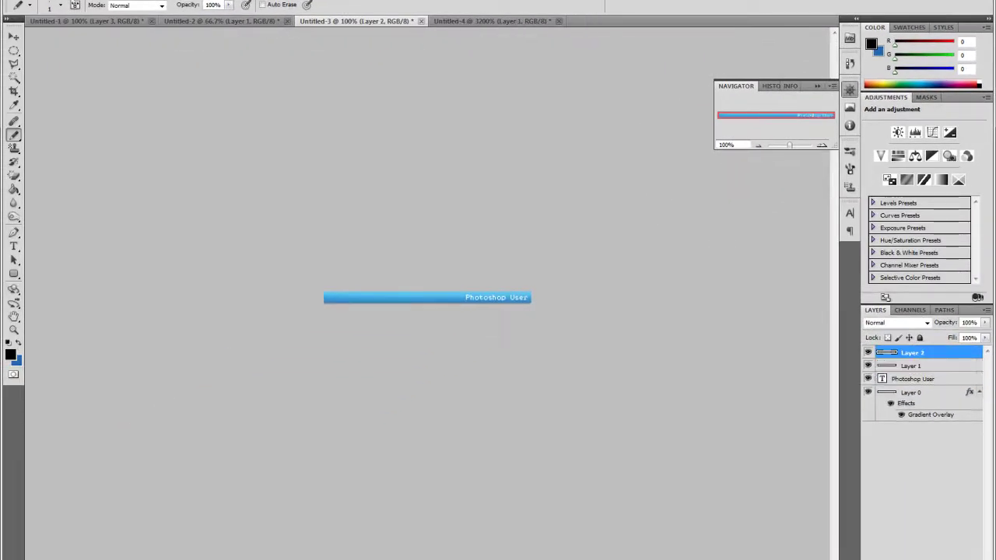
left_click(16, 149)
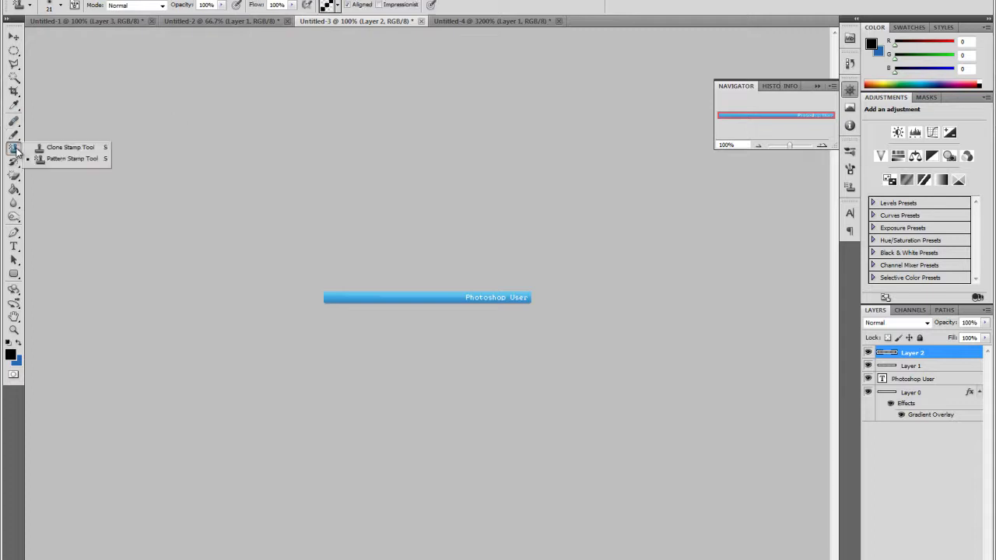
left_click(65, 161)
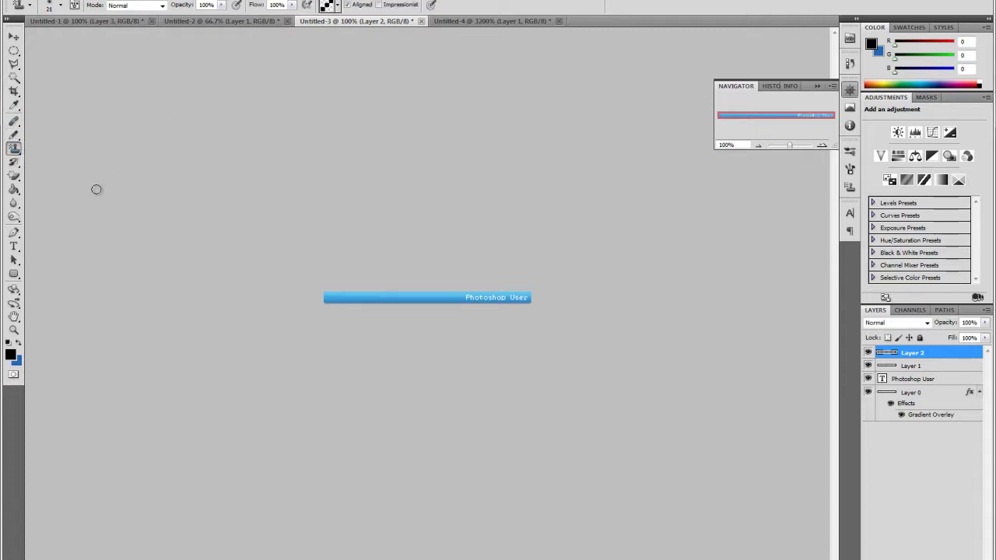
left_click(337, 6)
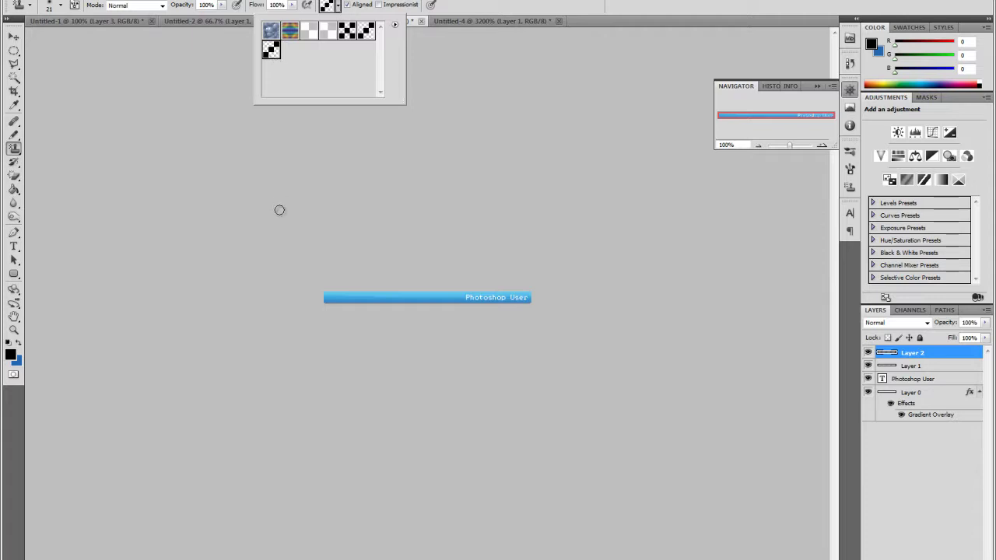
mouse_move(326, 292)
left_mouse_down()
mouse_move(519, 293)
mouse_move(502, 301)
mouse_move(542, 296)
left_mouse_up()
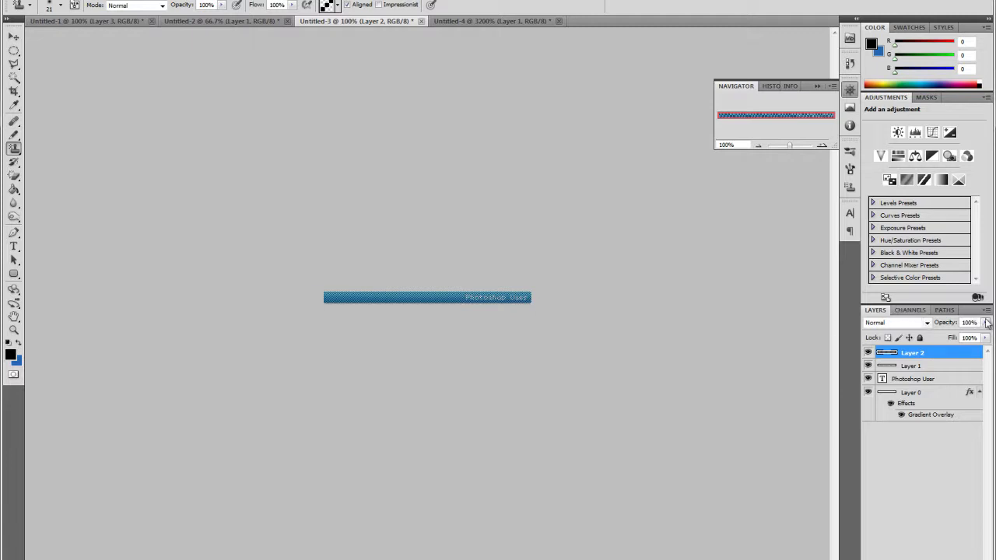
Step: Set Layer 2 to Soft Light blending at 30% opacity
left_click(929, 323)
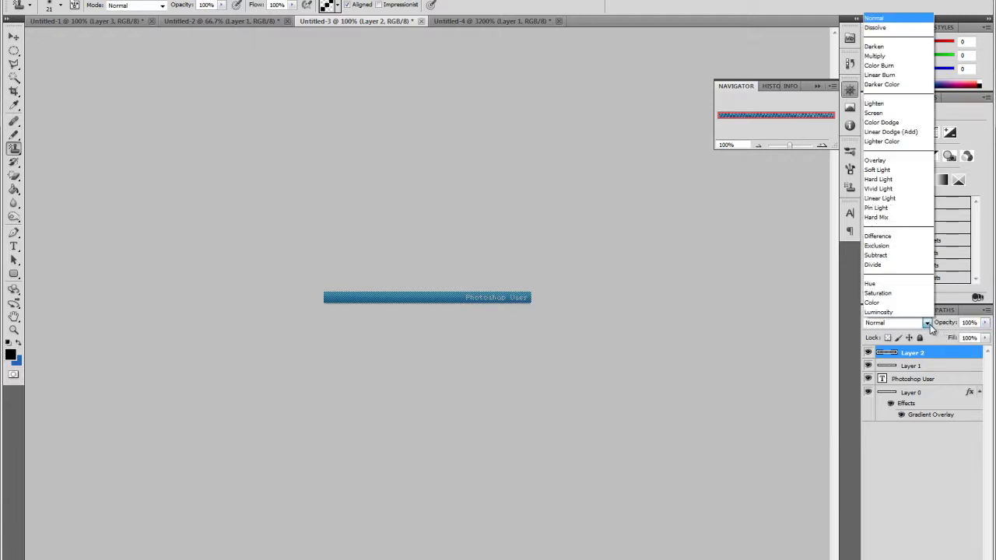
left_click(914, 173)
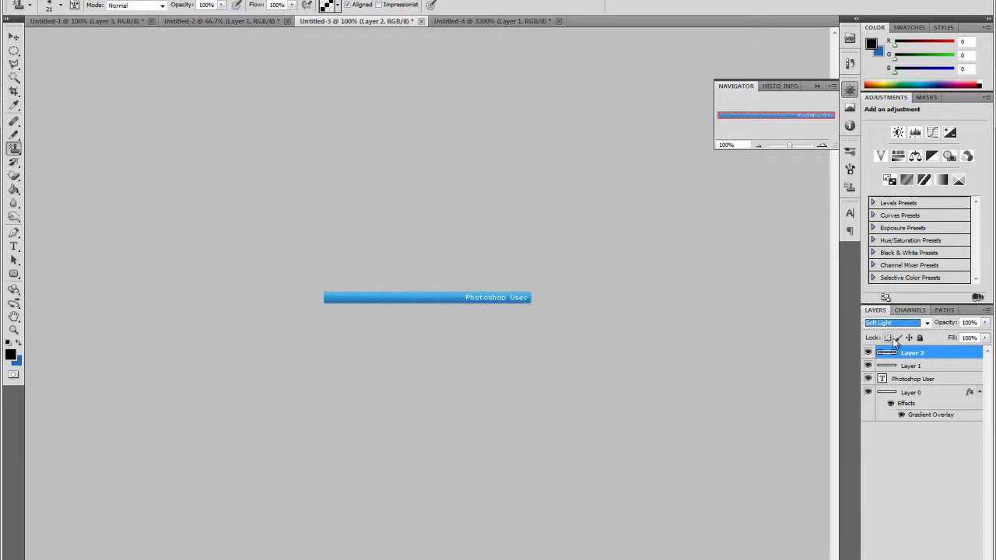
left_click(903, 323)
left_click(882, 161)
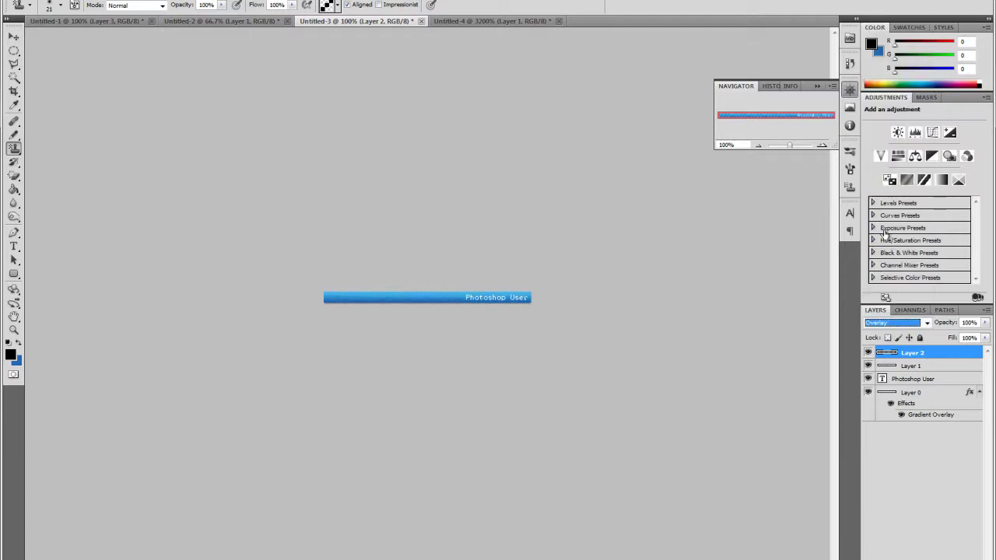
left_click(882, 325)
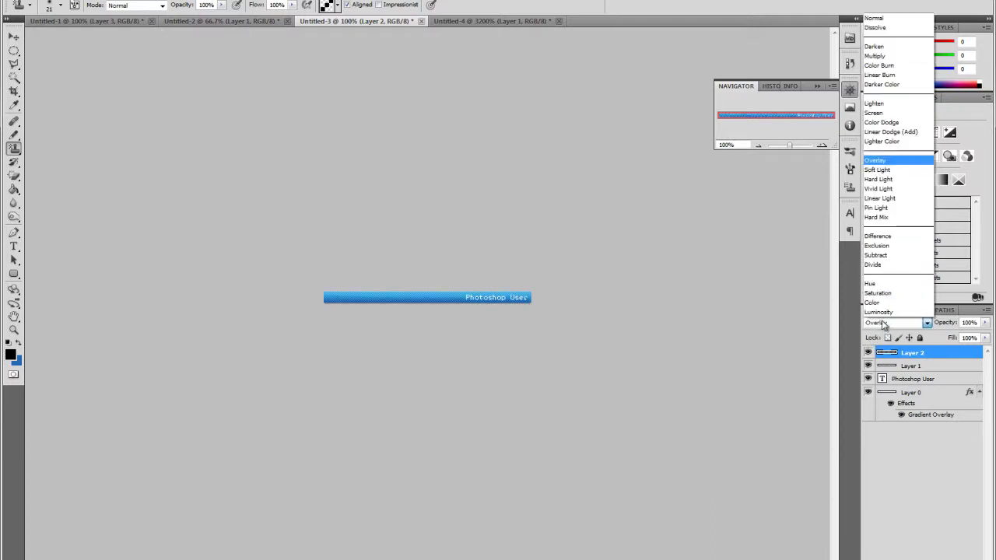
left_click(883, 175)
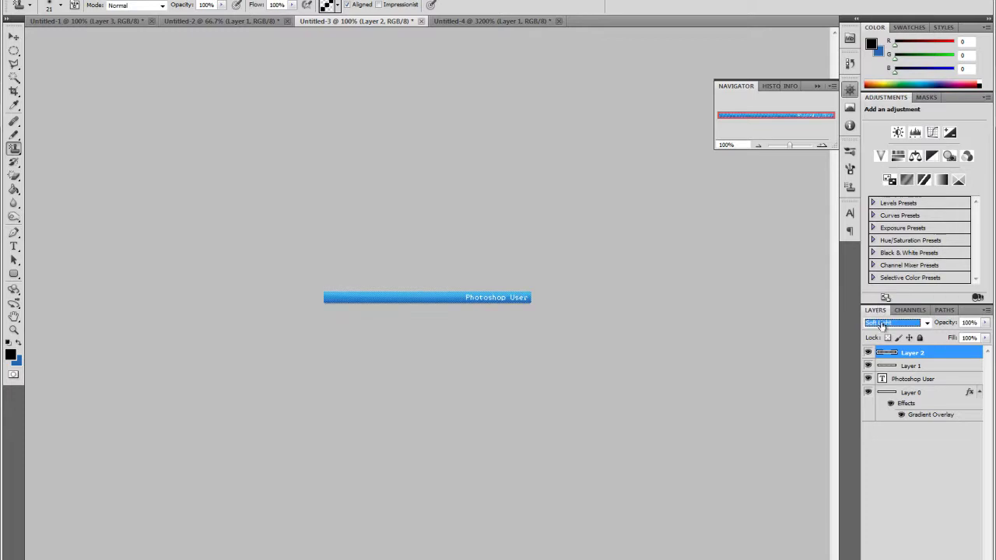
left_click(985, 323)
left_click_drag(987, 333, 946, 340)
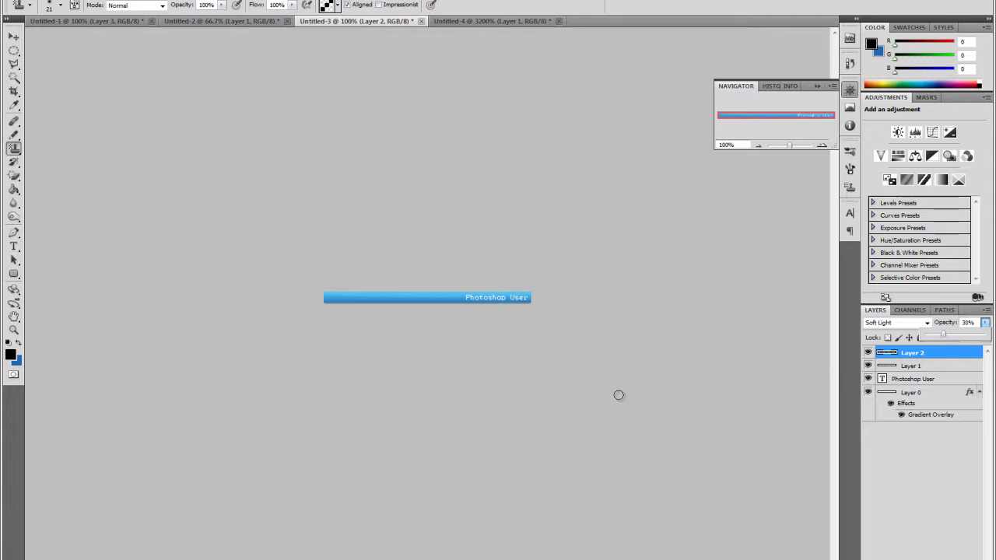
Step: Drag the Ps logo from Untitled-2 into the userbar as Layer 3 above the text
left_click(896, 382)
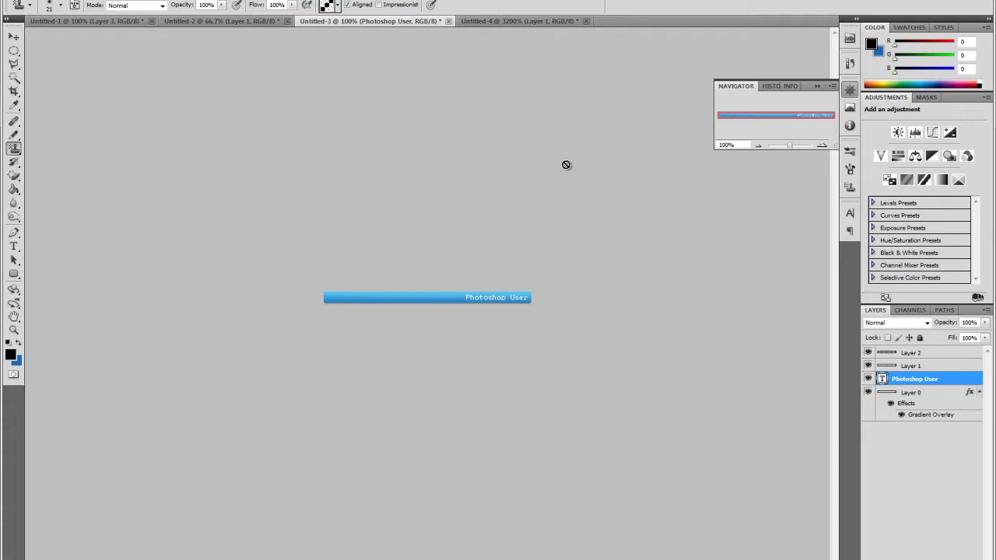
left_click(247, 22)
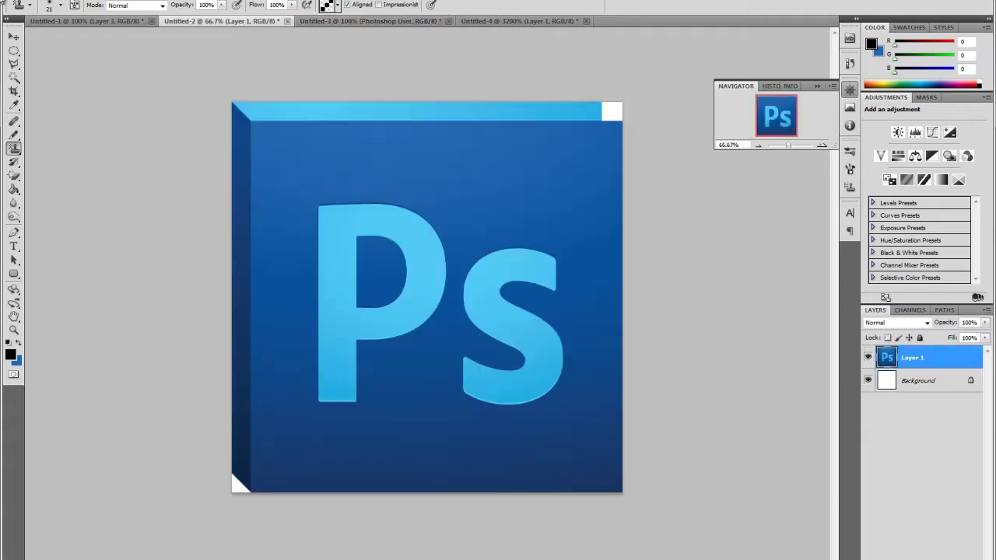
left_click(14, 37)
left_click_drag(437, 346, 398, 22)
left_click(398, 21)
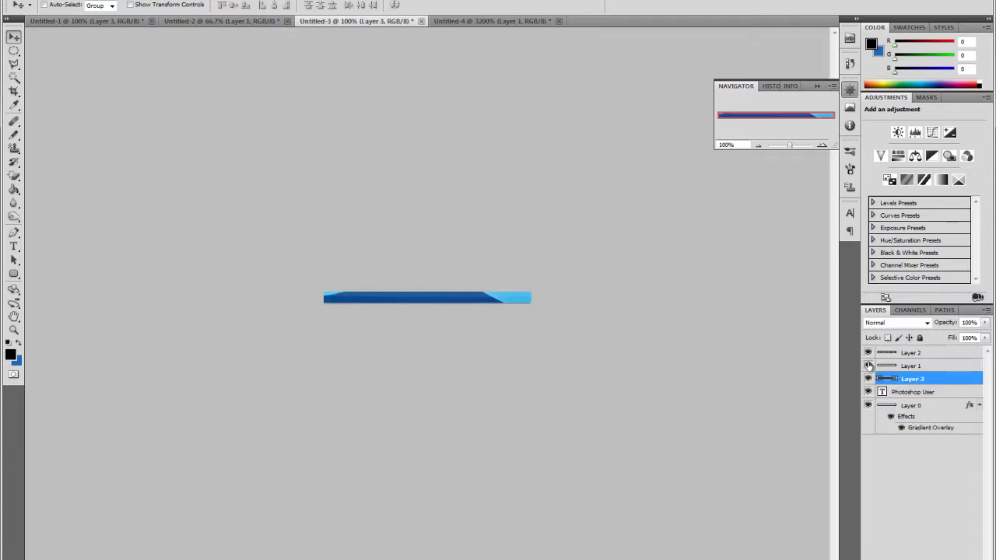
double_click(914, 379)
left_click(916, 366)
left_click(919, 354)
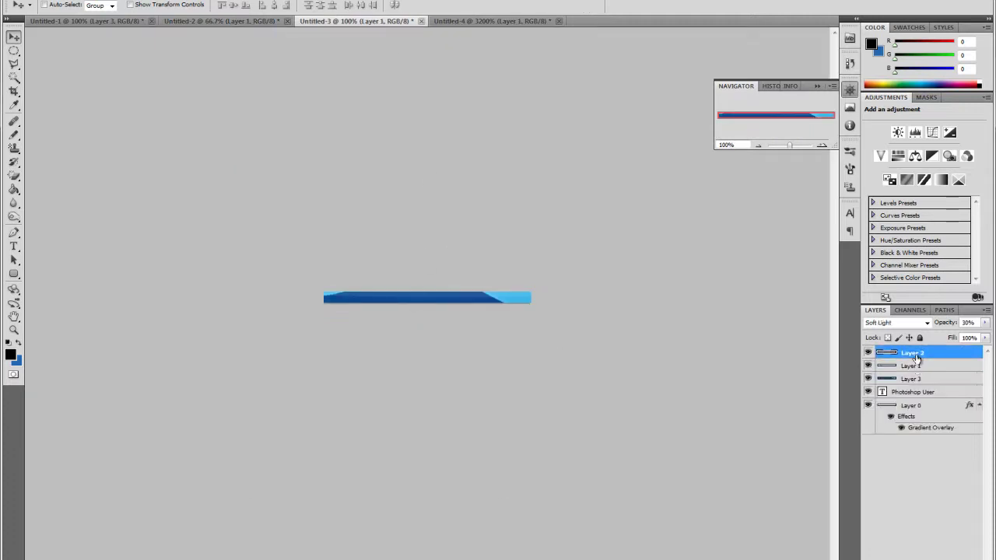
left_click(918, 379)
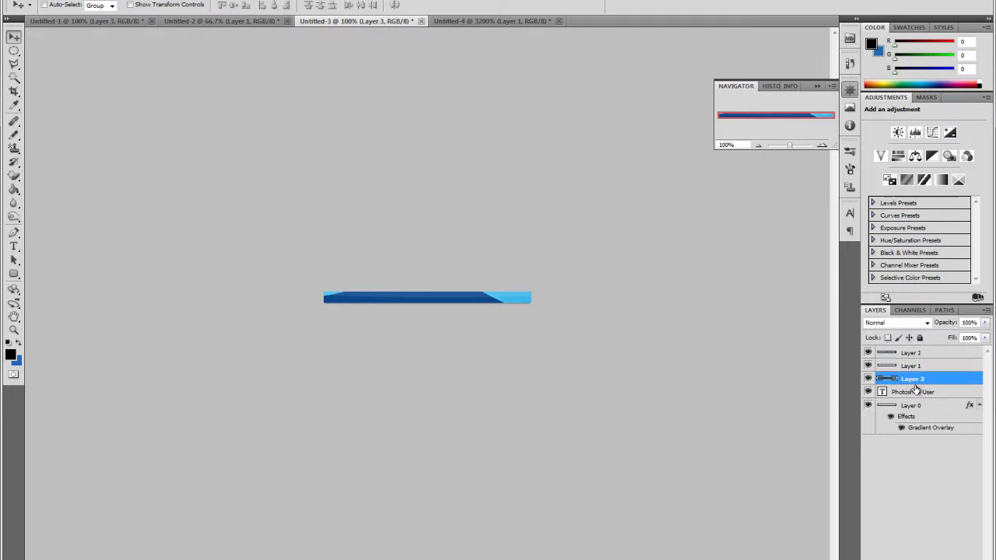
Step: Scale the Layer 3 Ps logo to about 9.56%, place it at the bar's left end, and lower it slightly
key("ctrl+t")
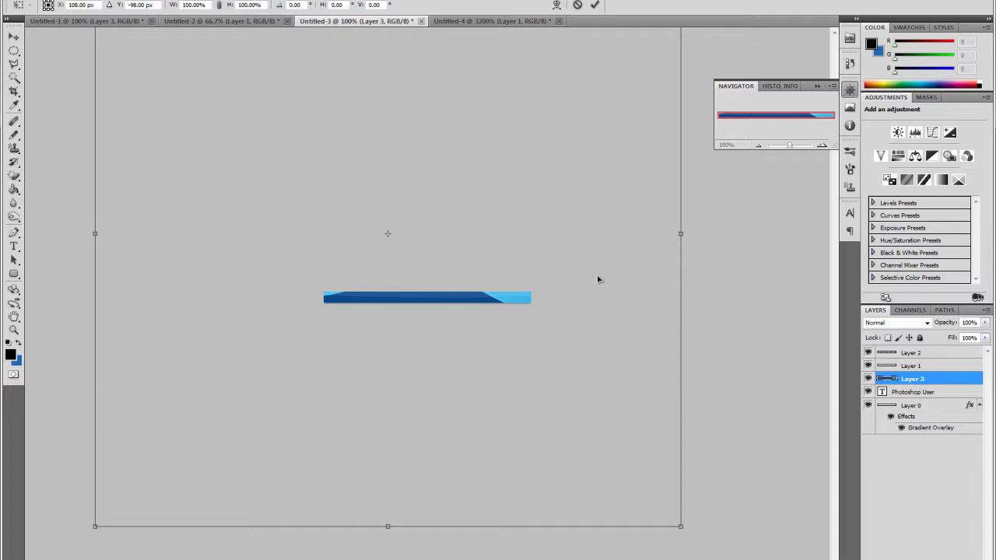
left_click(56, 2)
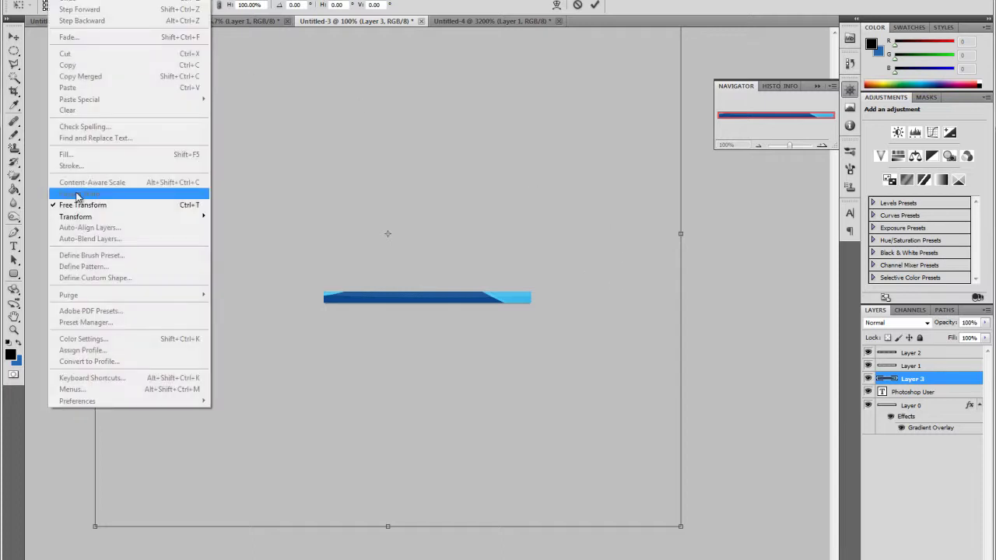
left_click(475, 295)
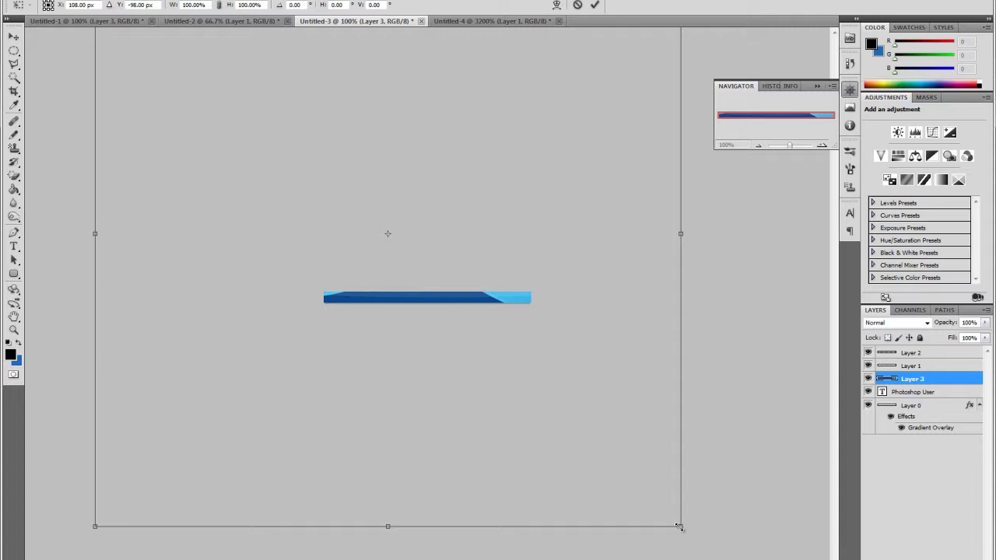
left_click_drag(679, 527, 277, 143)
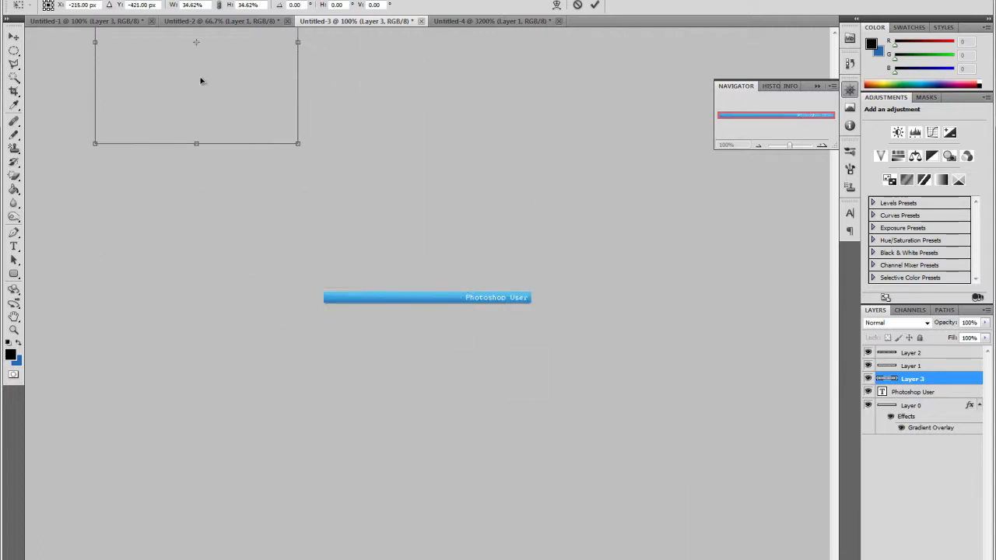
left_click_drag(198, 57, 420, 335)
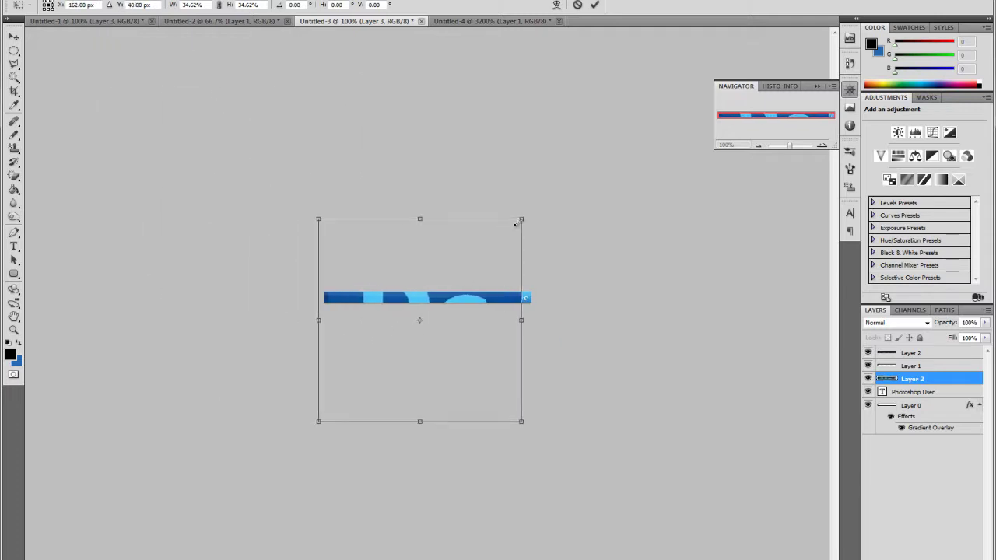
left_click_drag(516, 224, 389, 278)
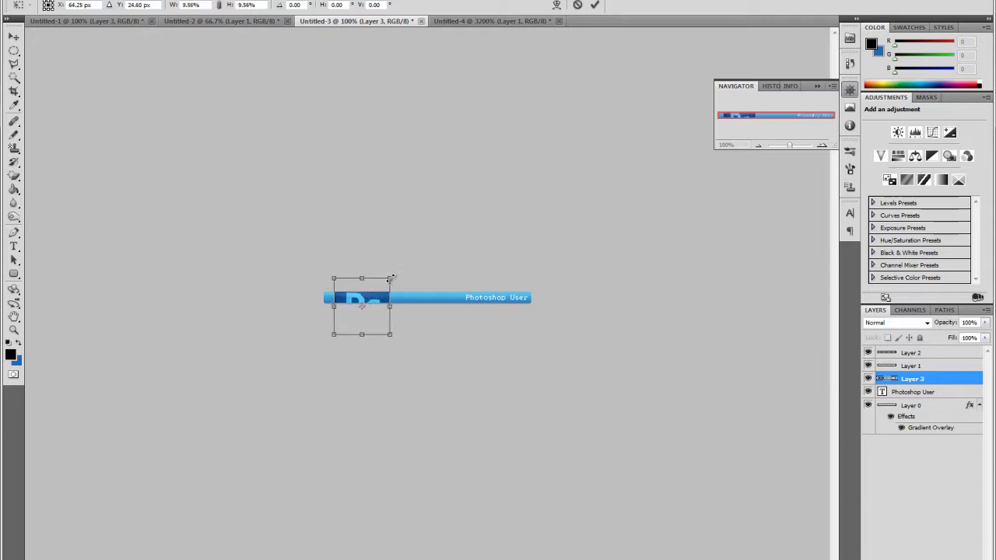
left_click(14, 37)
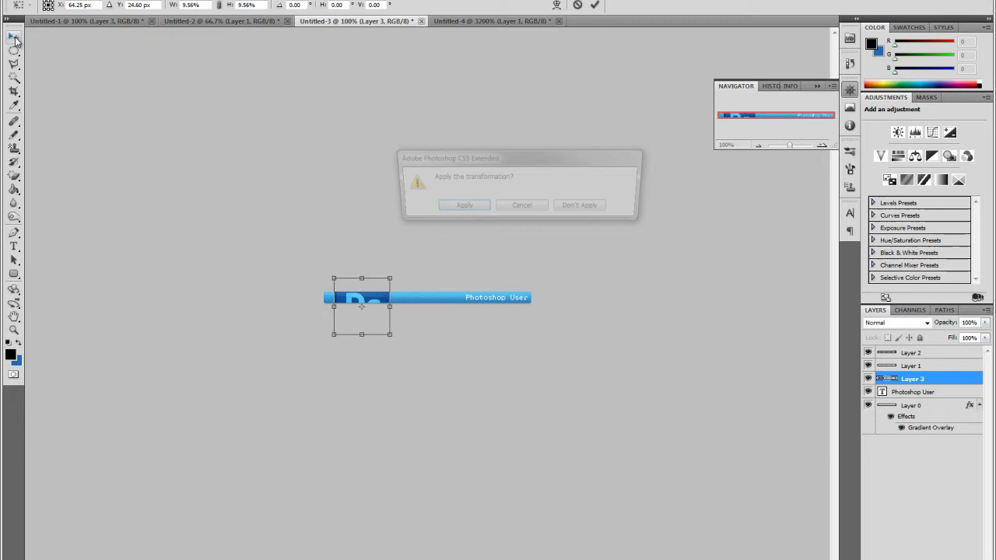
left_click(471, 207)
left_click_drag(366, 301, 369, 313)
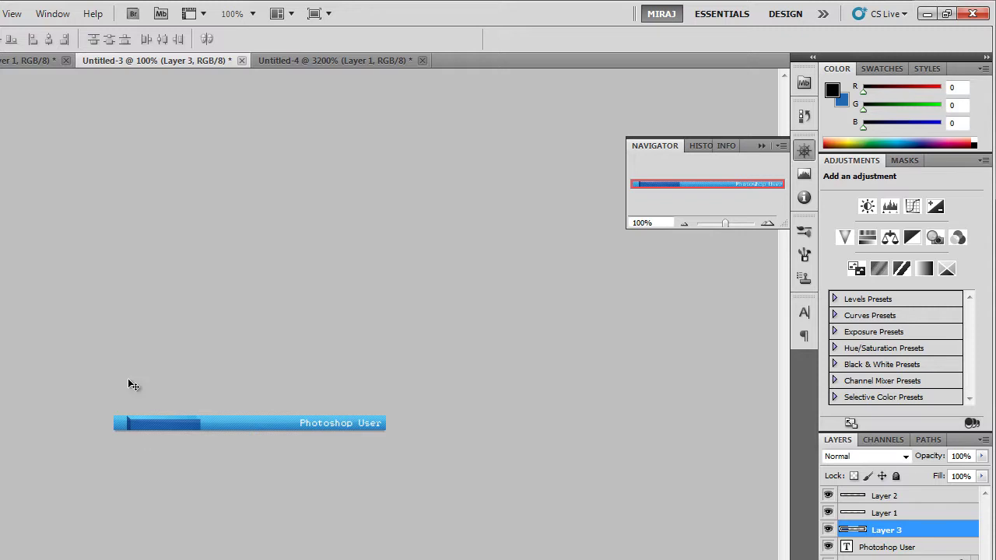
Step: Show the Animation panel and convert it to frames mode, with the userbar as frame 1
left_click(53, 14)
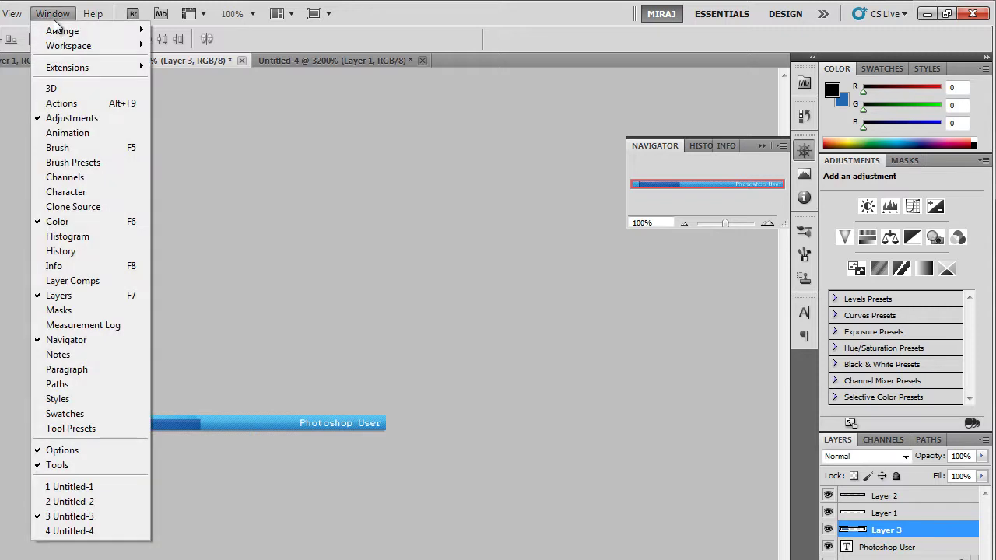
left_click(55, 132)
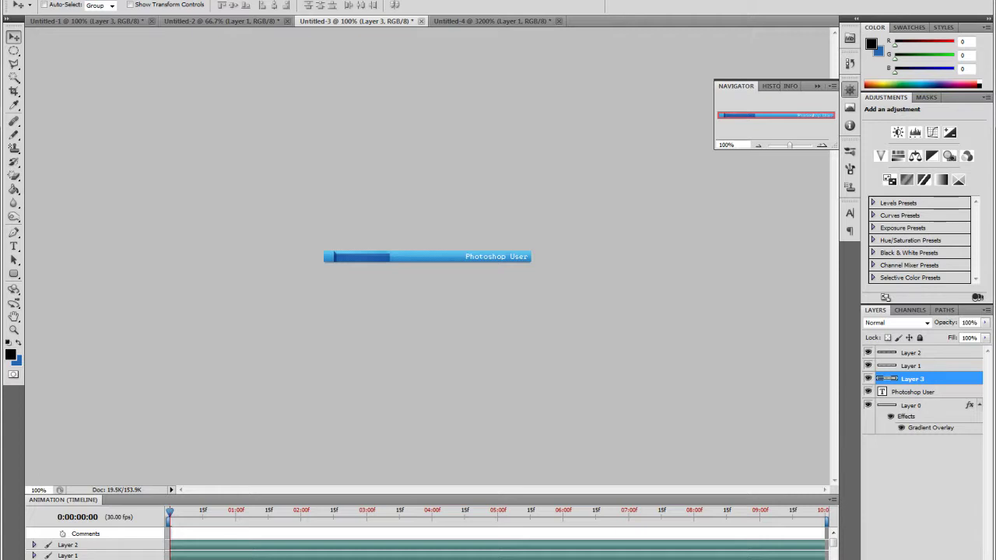
left_click(830, 556)
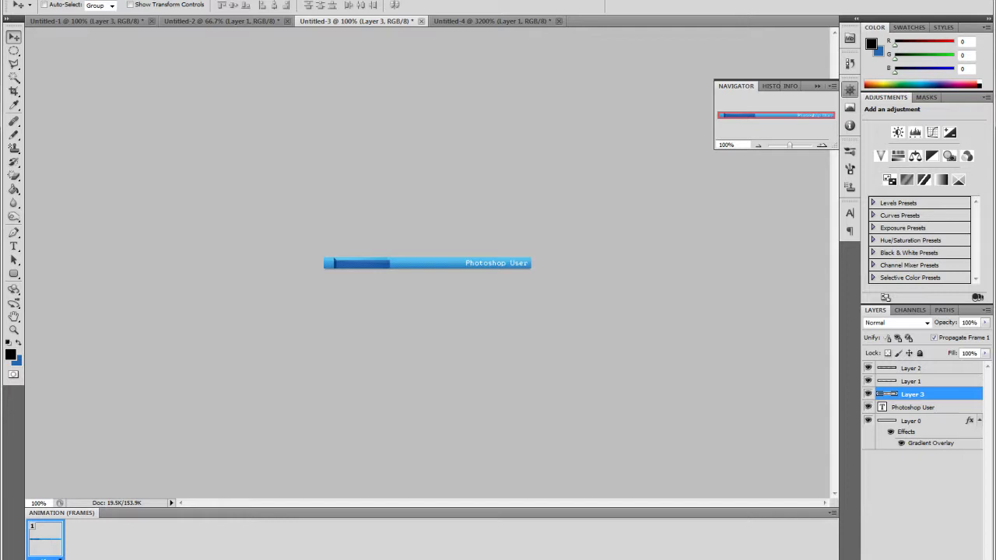
Step: Give frame 1 a 0.1-second delay, duplicate it, and nudge the Ps logo up into the bar
left_click(45, 557)
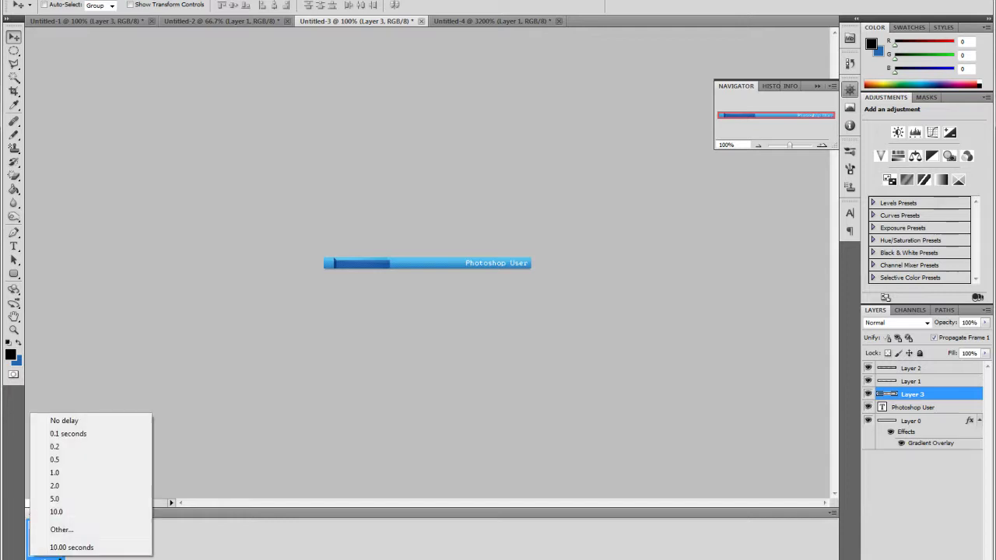
left_click(65, 436)
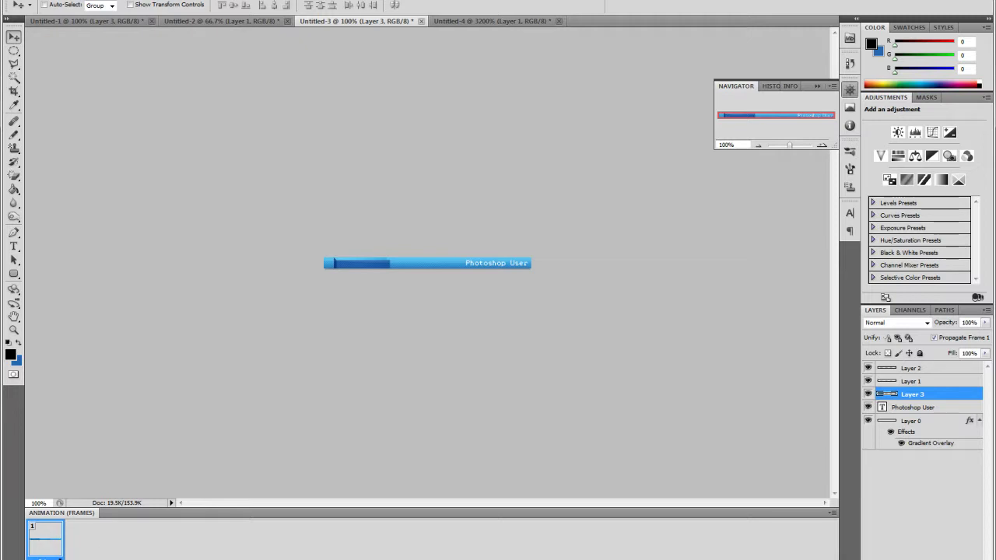
left_click(86, 557)
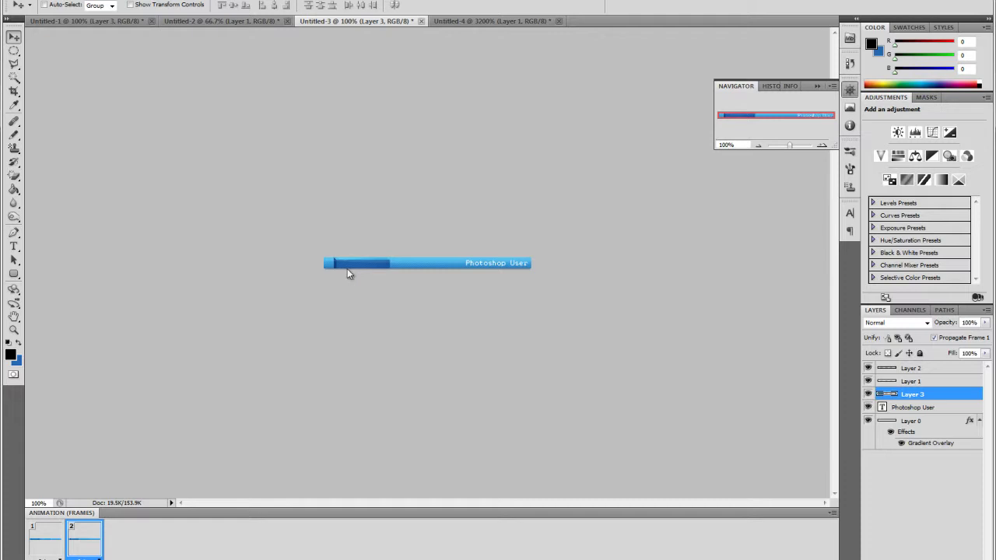
key("Up")
key("Up")
key("Up")
key("Up")
key("Up")
key("Up")
key("Up")
key("Up")
key("Up")
key("Up")
key("Up")
key("Up")
key("Up")
key("Up")
key("Up")
key("Up")
key("Up")
key("Up")
key("Up")
key("Up")
key("Up")
Step: Duplicate frame 1, move the copy after frame 3, and set frame 3 to No delay
left_click(46, 543)
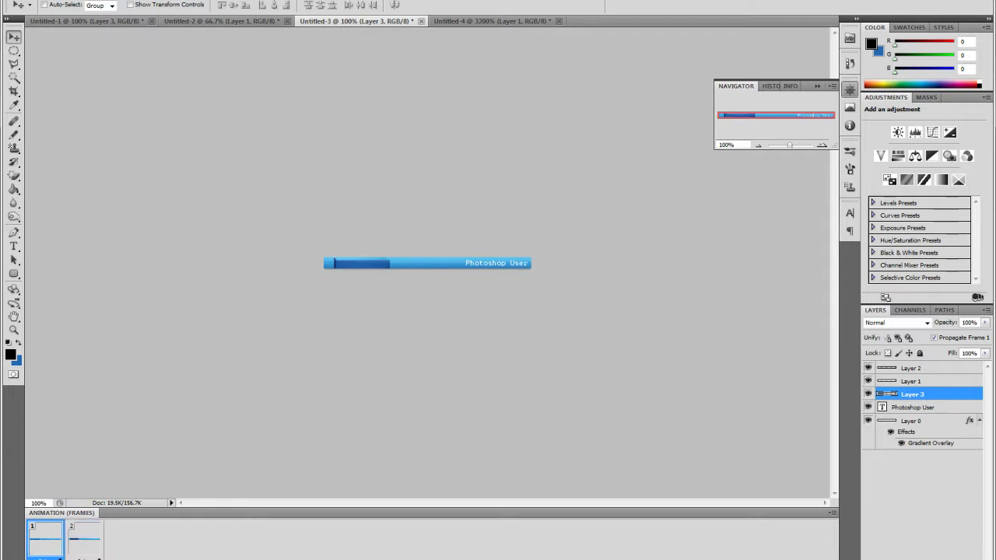
left_click(101, 559)
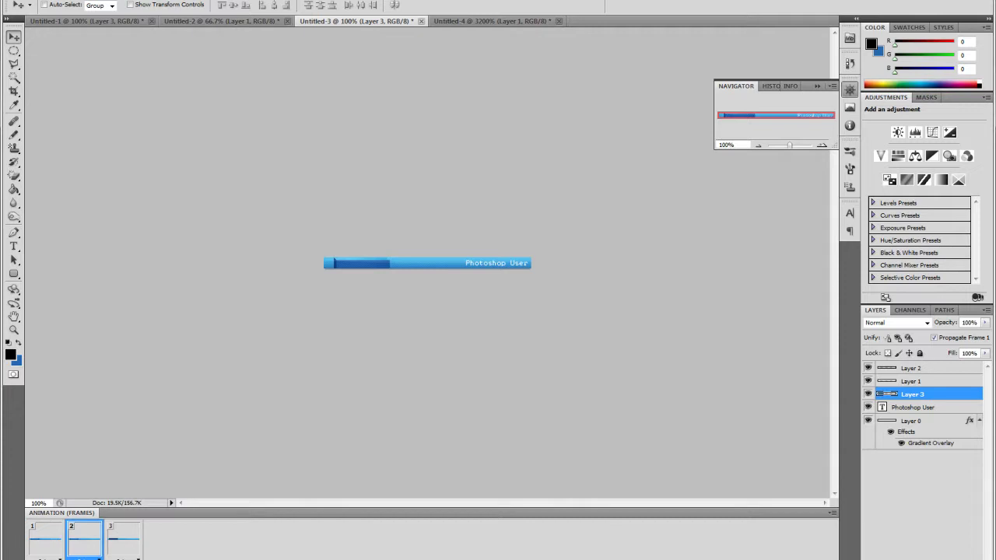
left_click_drag(79, 537, 185, 538)
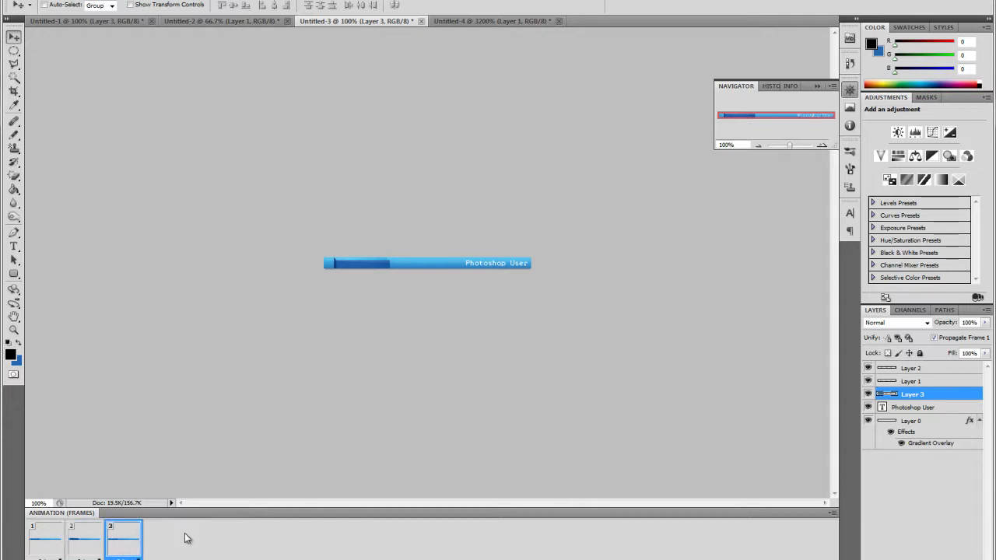
left_click(123, 558)
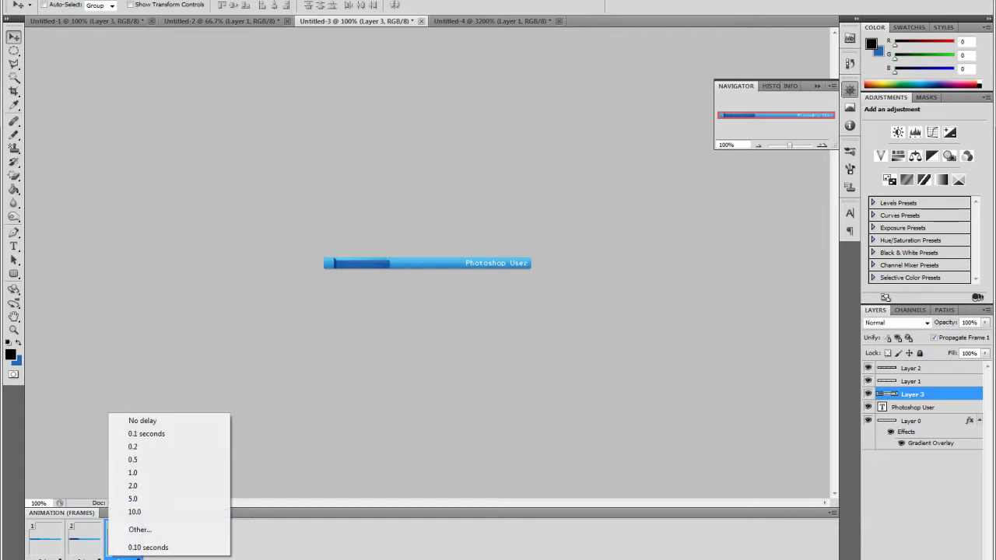
left_click(157, 423)
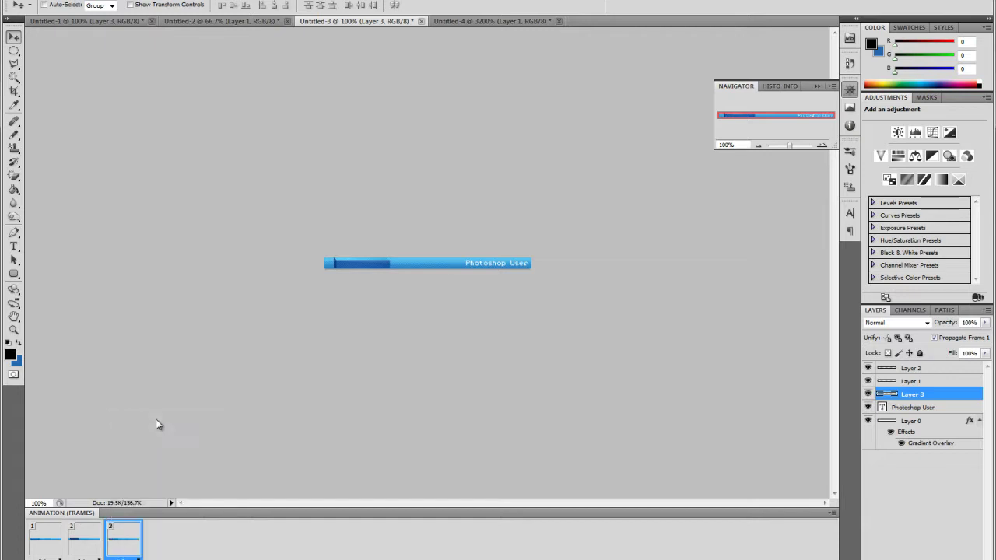
Step: Tween 10 in-between frames after frame 1, then 10 more after frame 12
left_click(48, 544)
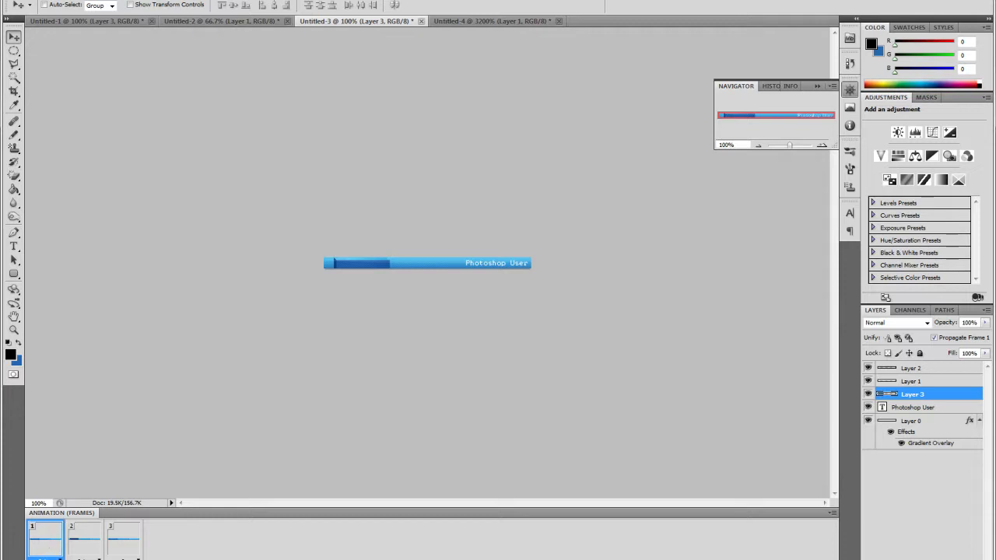
left_click(117, 558)
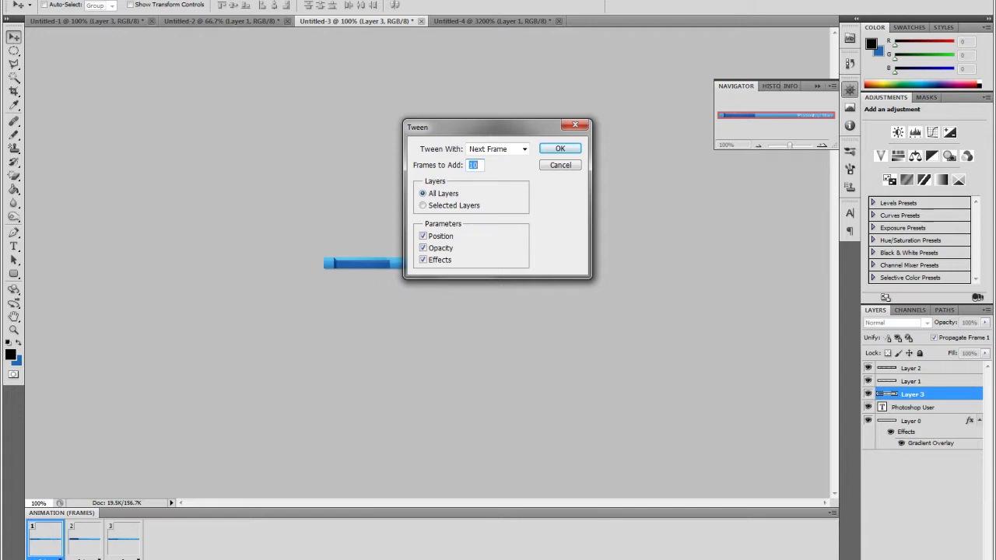
left_click(565, 151)
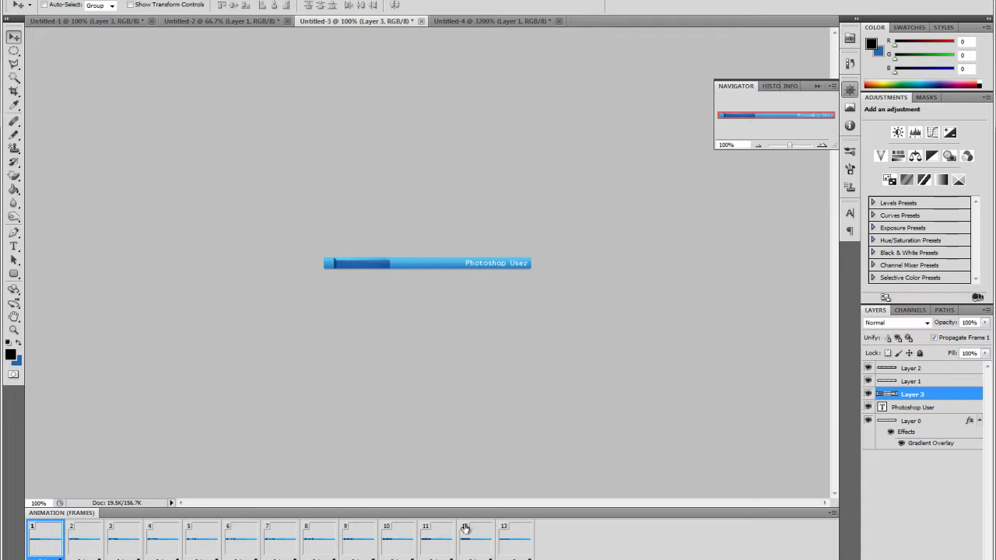
left_click(482, 542)
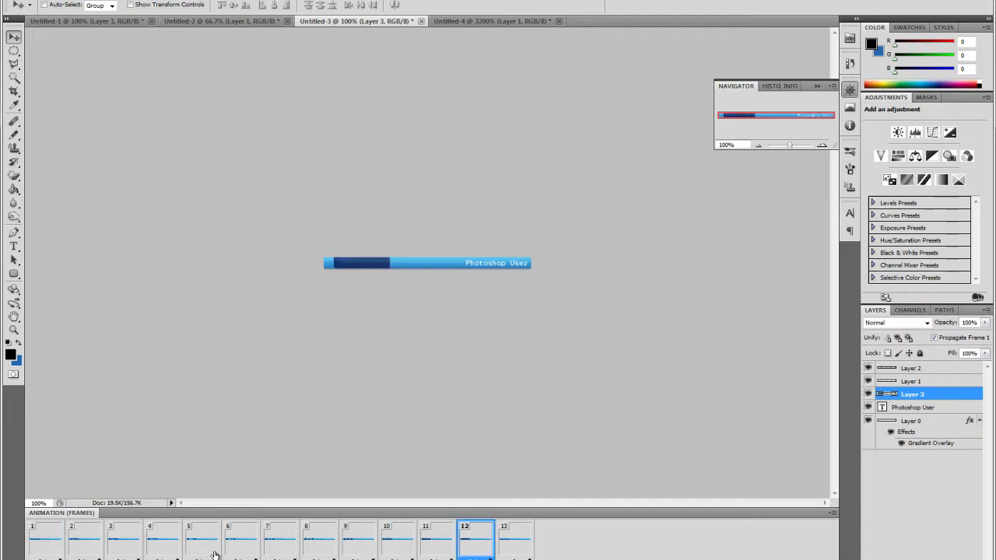
left_click(124, 559)
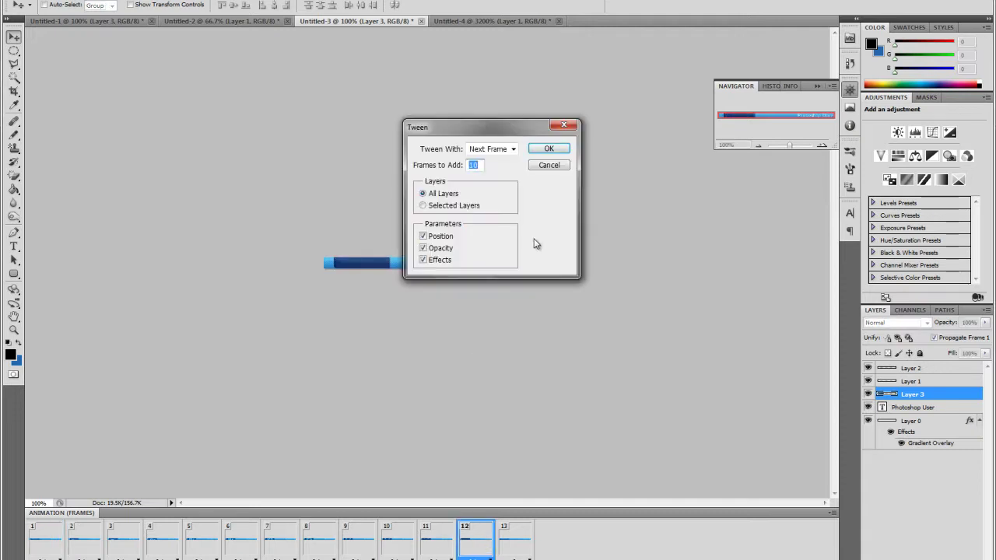
left_click(549, 149)
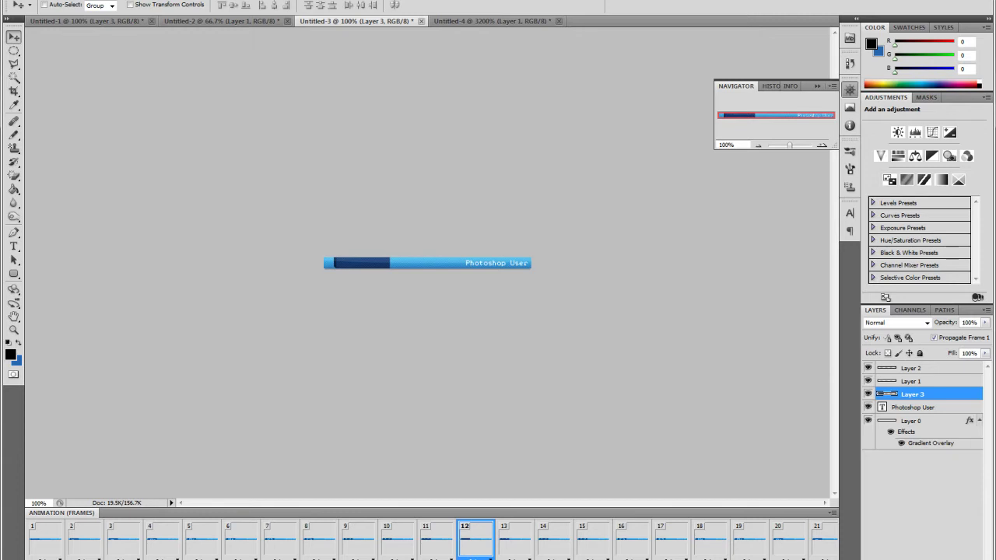
Step: Change looping from Once to Forever and play the animation back from frame 1
left_click(57, 559)
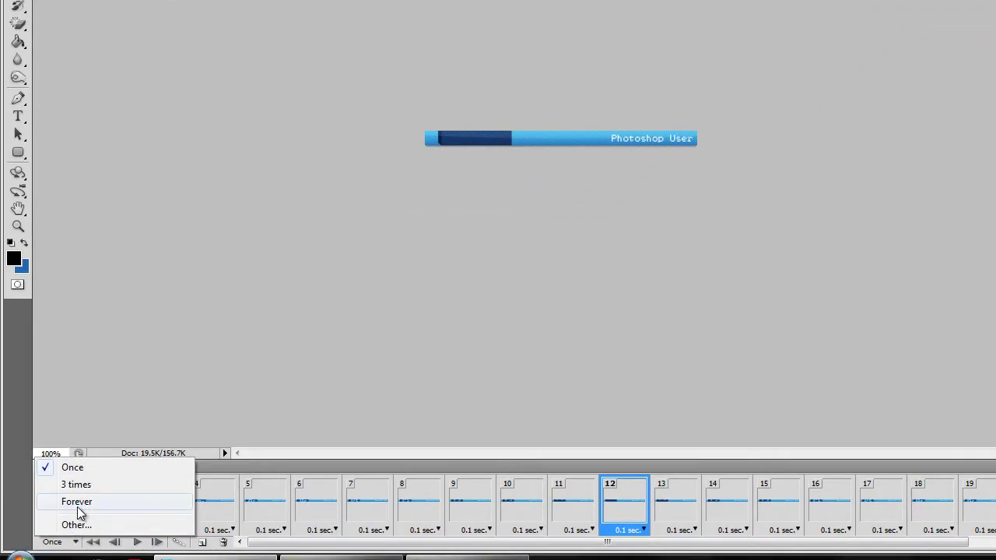
left_click(78, 506)
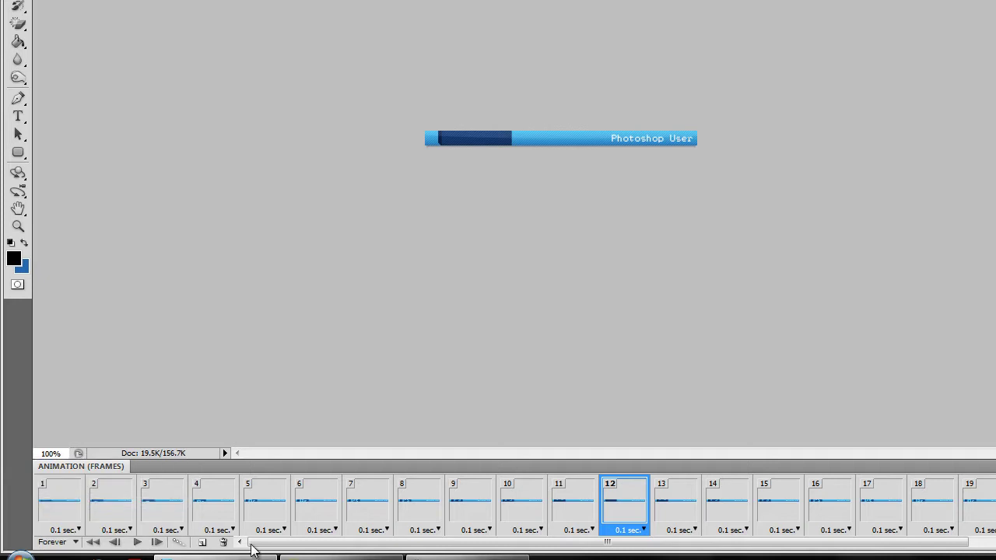
left_click(70, 511)
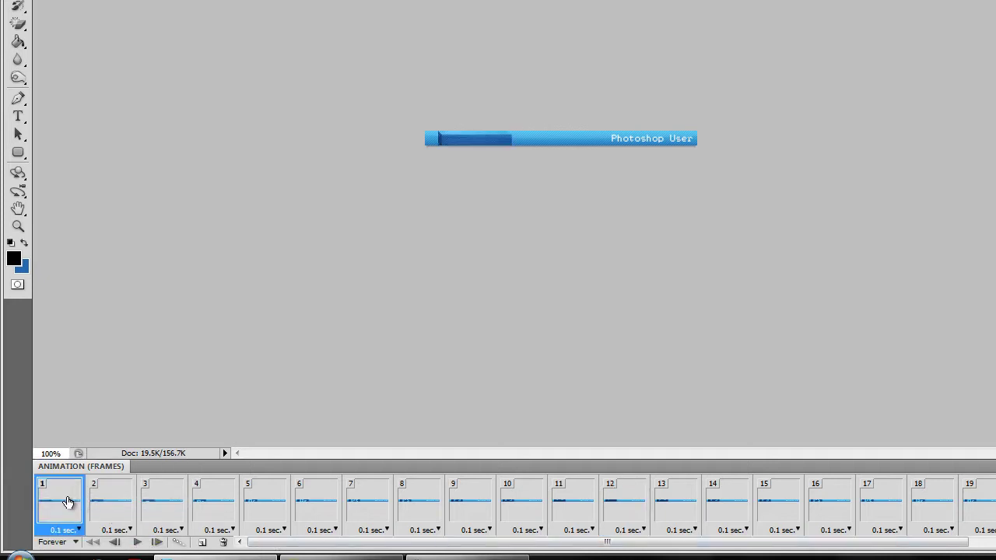
left_click(137, 542)
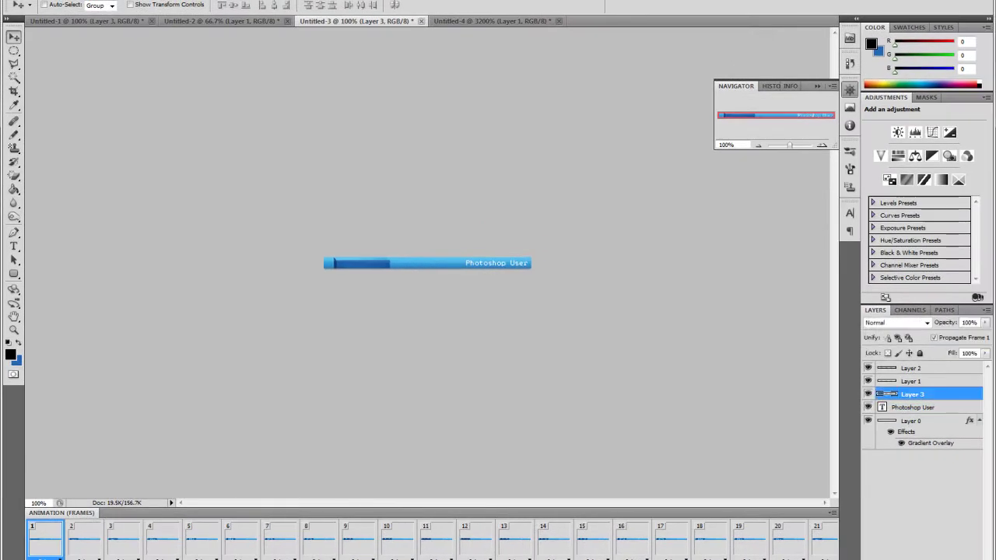
Step: Try Save As, check its Format list keeping PSD, cancel, and bring up the File menu again
key("alt+f")
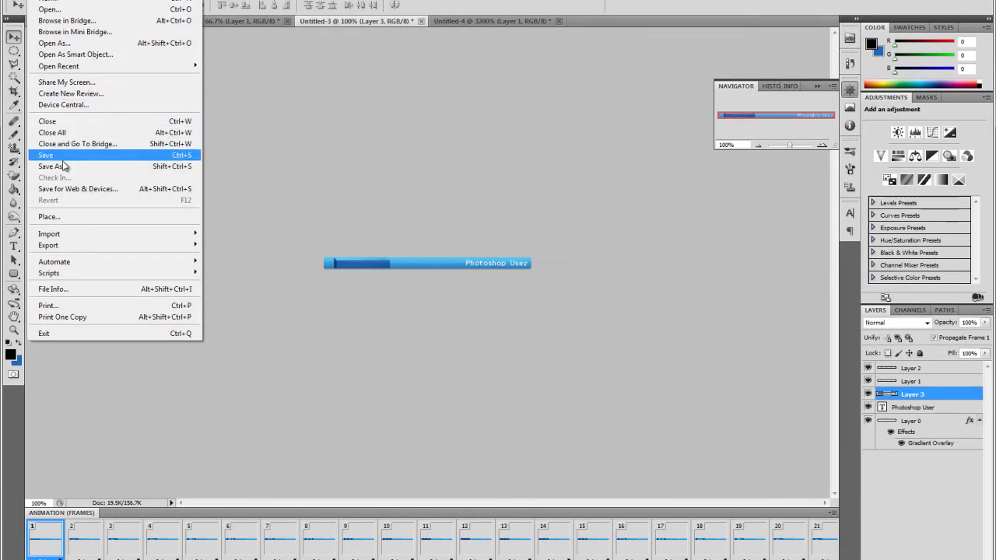
left_click(65, 166)
left_click(520, 282)
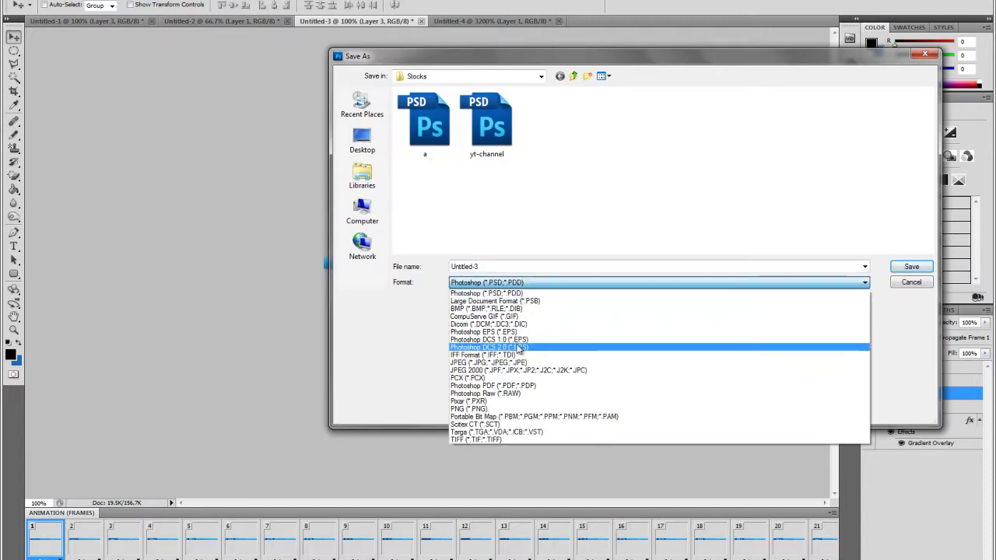
left_click(932, 294)
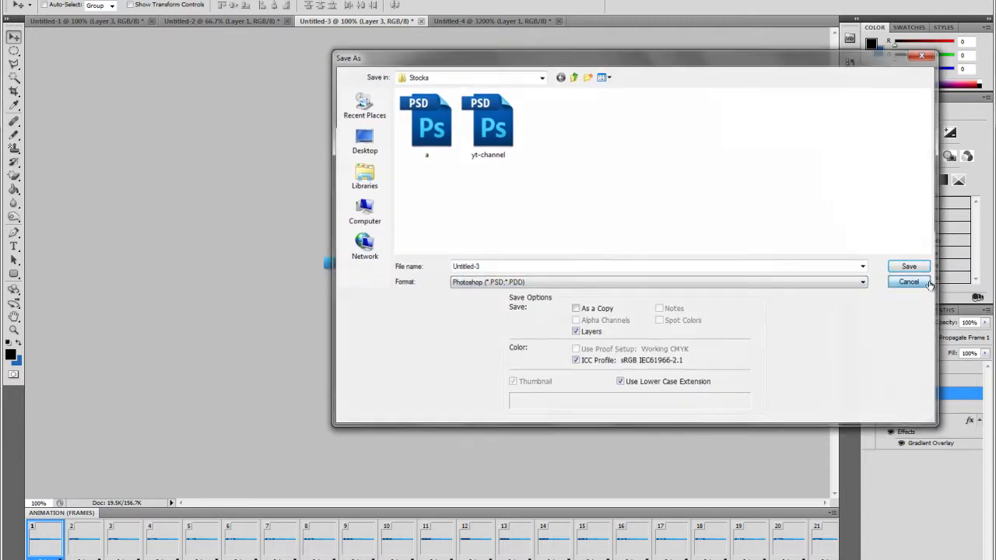
left_click(928, 283)
key("alt+f")
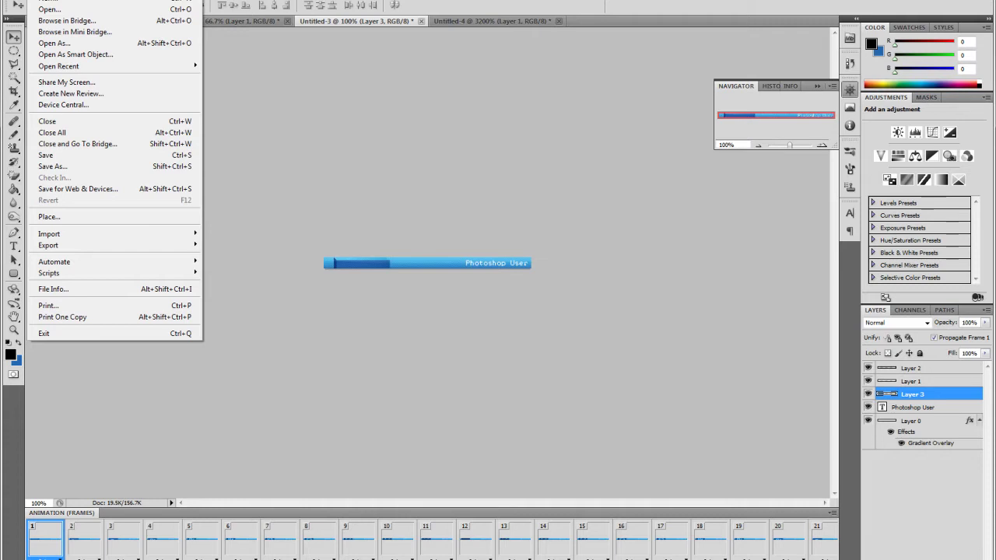
Step: In Save for Web & Devices, switch the format from JPEG to GIF and preview the 23-frame loop
left_click(116, 193)
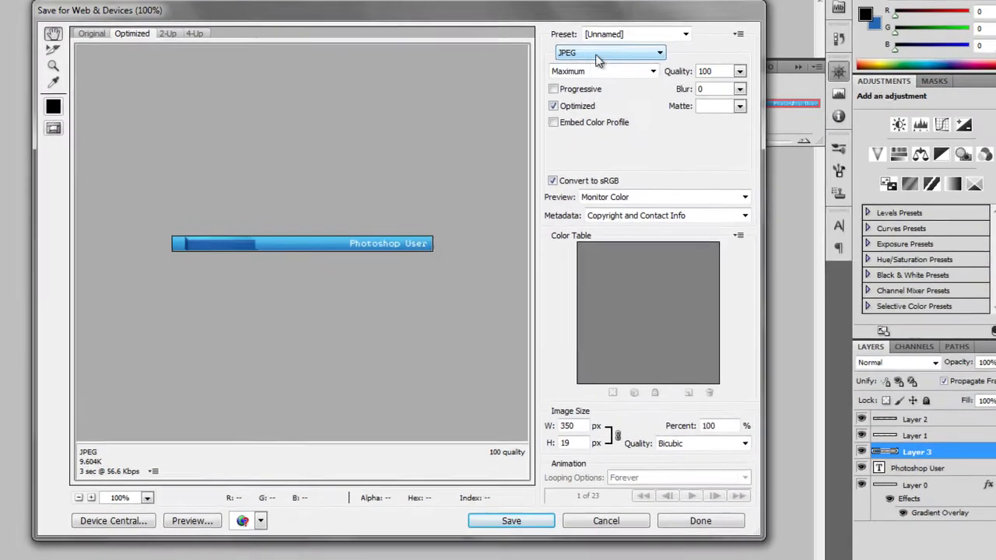
left_click(662, 74)
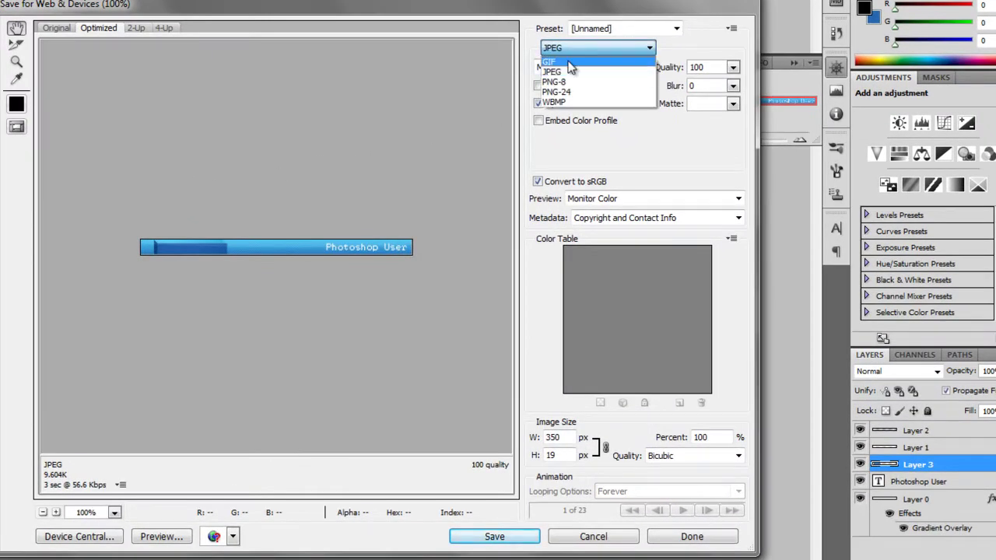
left_click(570, 63)
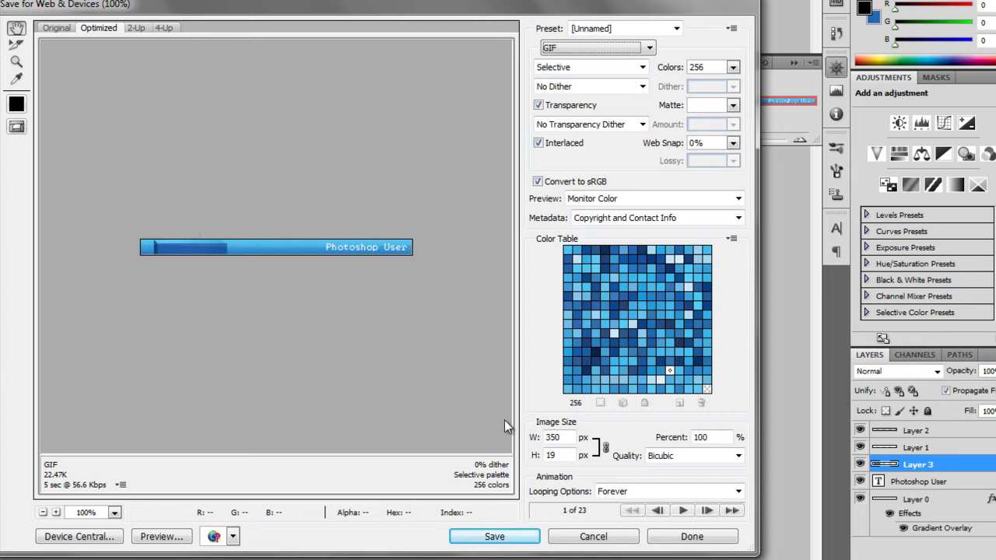
left_click(683, 511)
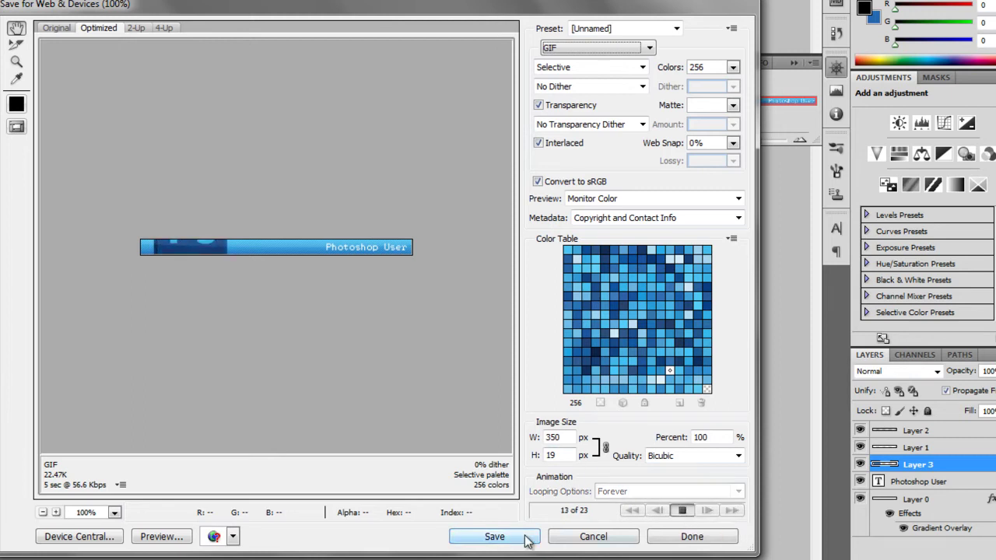
left_click(622, 497)
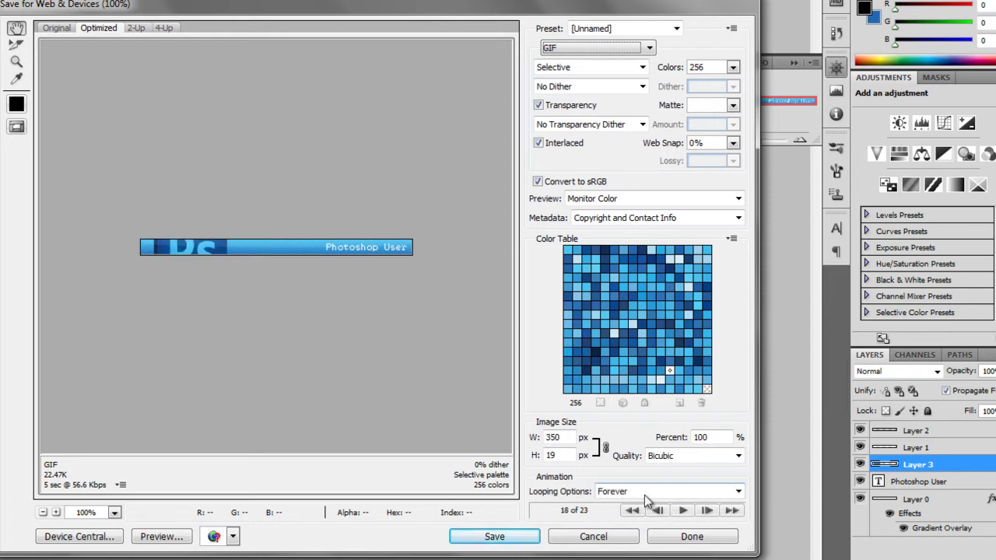
left_click(681, 511)
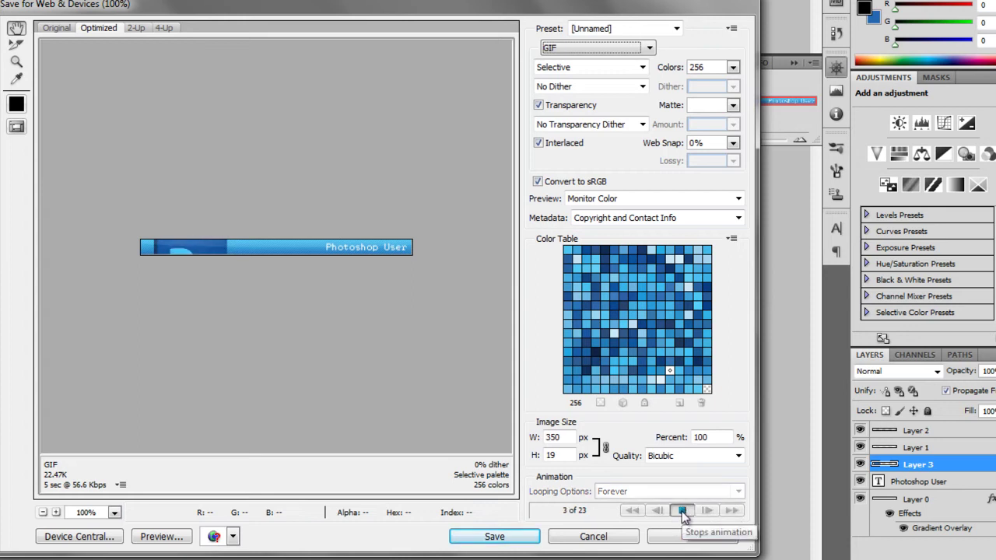
left_click(682, 511)
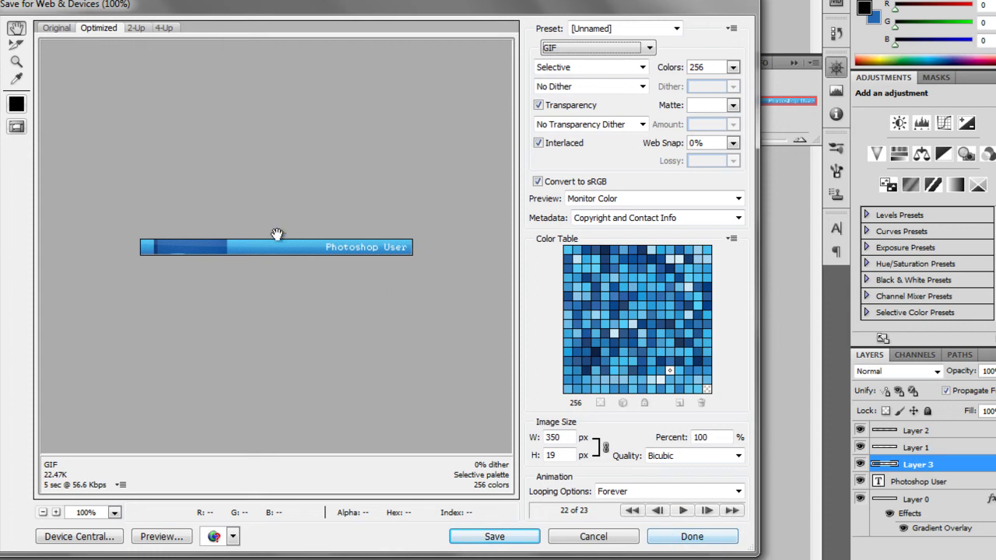
Step: Save the optimized GIF, bringing up Save Optimized As on the Pictures folder
left_click(488, 537)
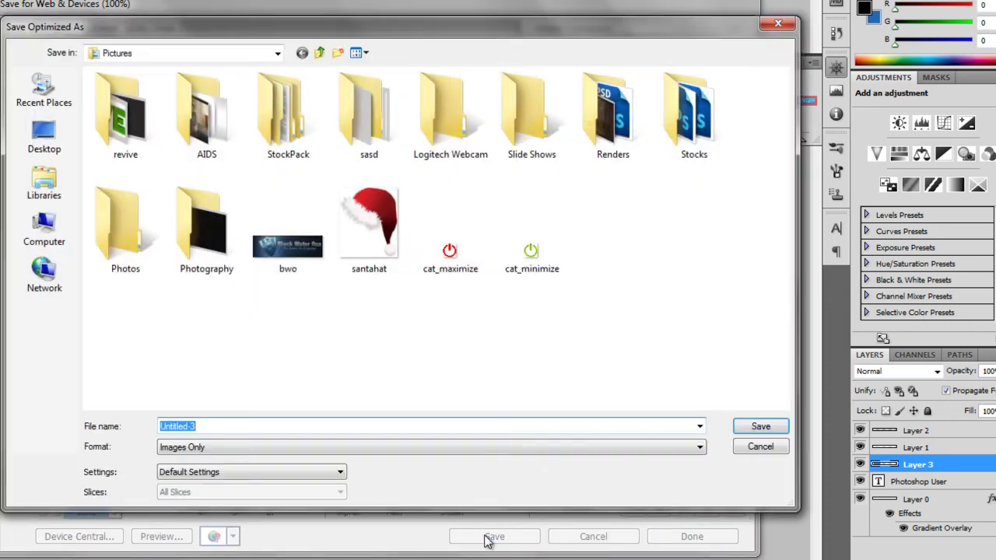